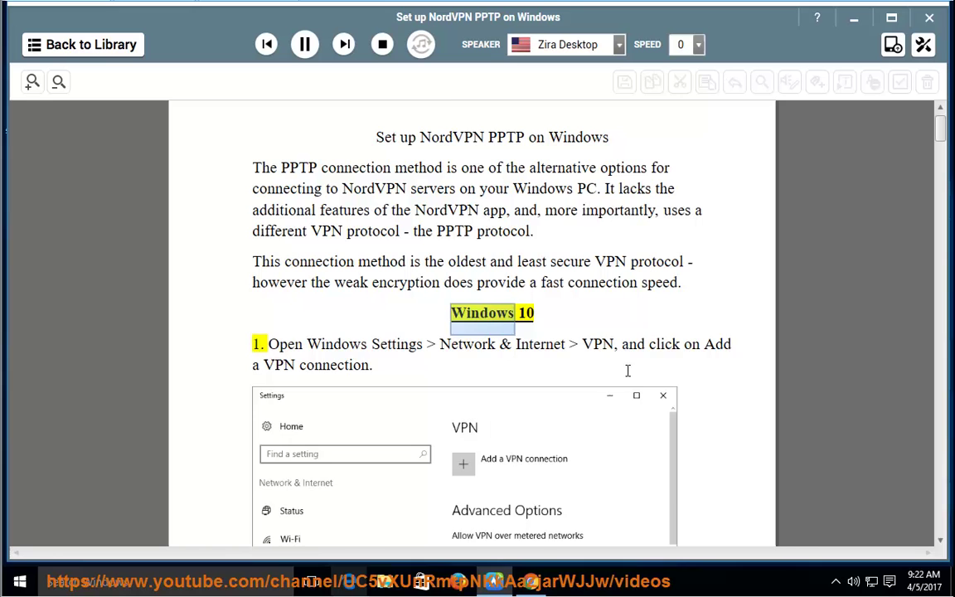
Step: Begin a new VPN connection in Settings' VPN page with Windows (built-in) as provider
left_click(19, 580)
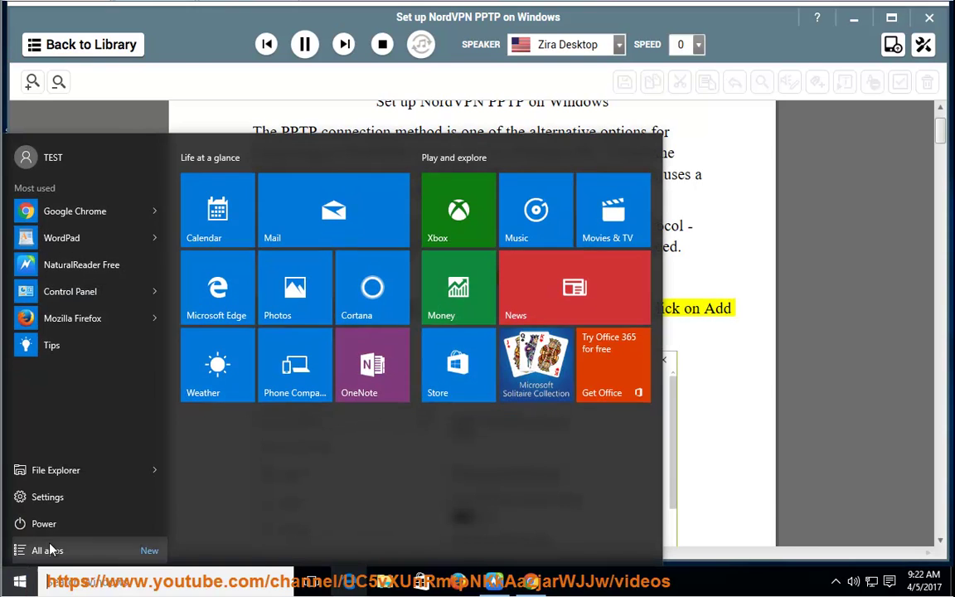
left_click(78, 498)
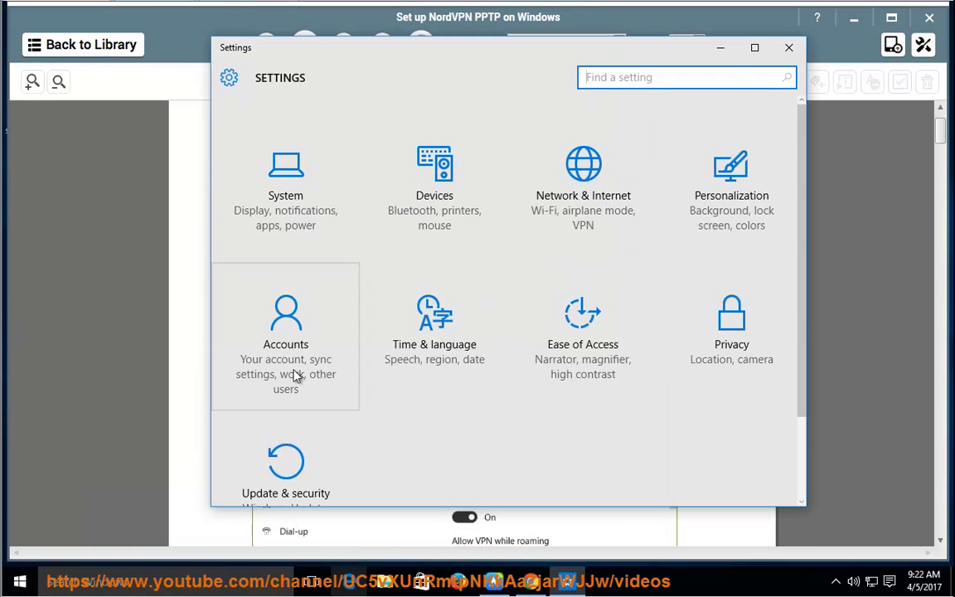
left_click(594, 179)
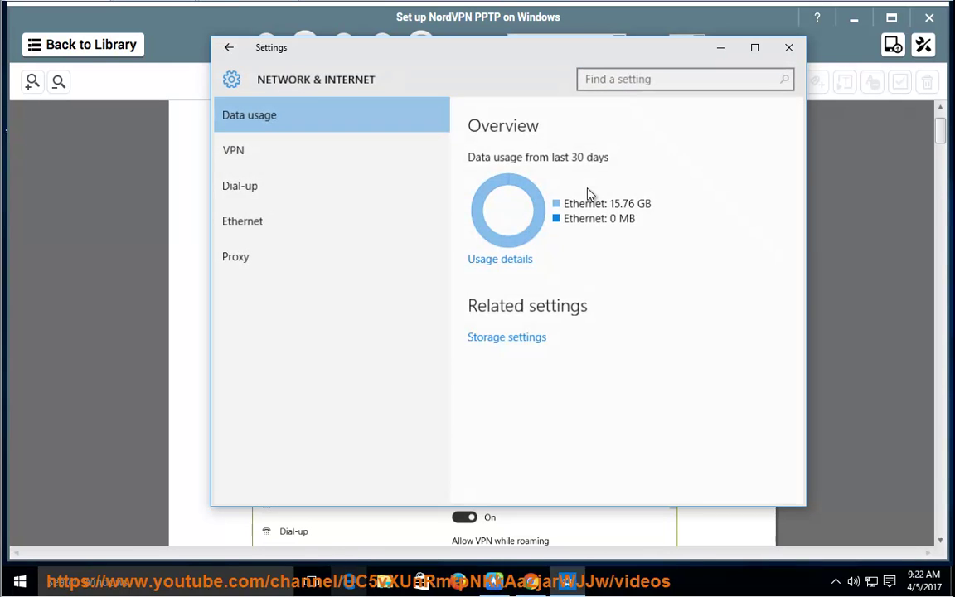
left_click(257, 159)
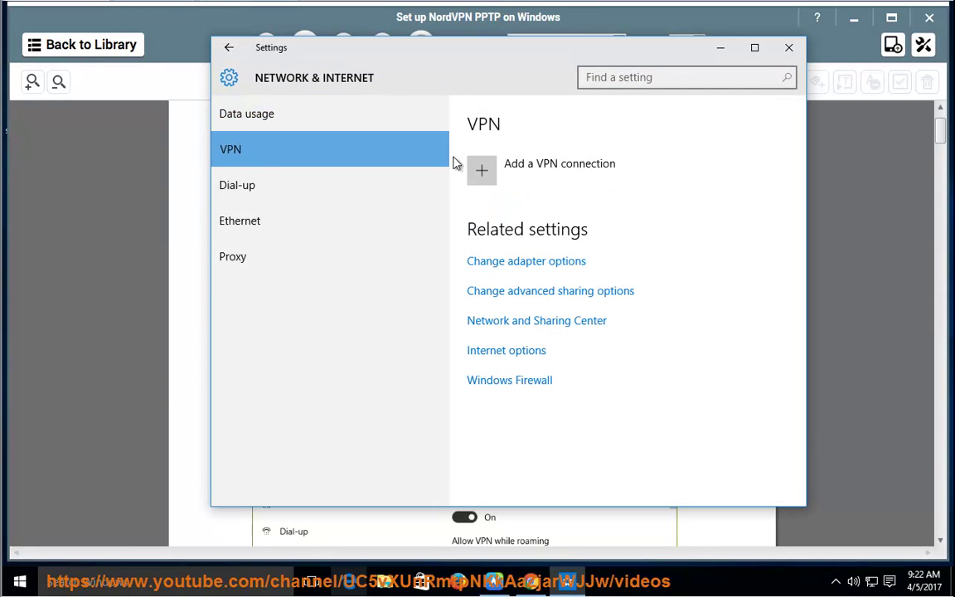
left_click(658, 179)
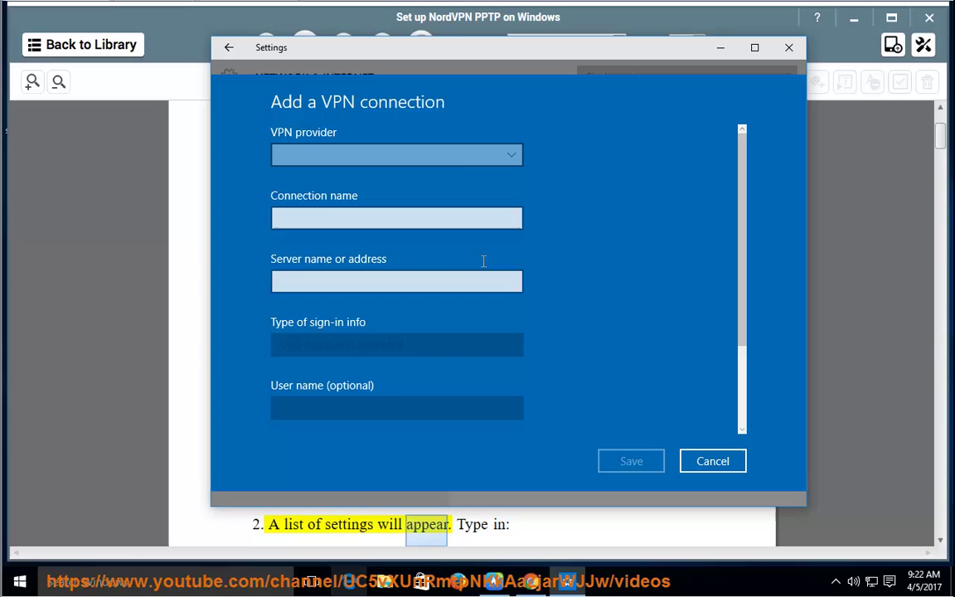
left_click(414, 154)
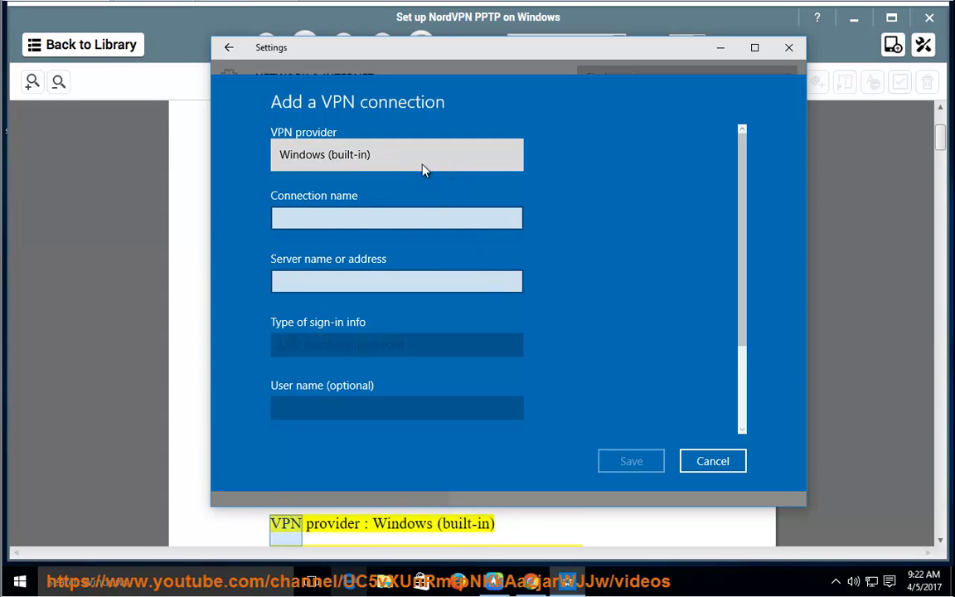
left_click(332, 219)
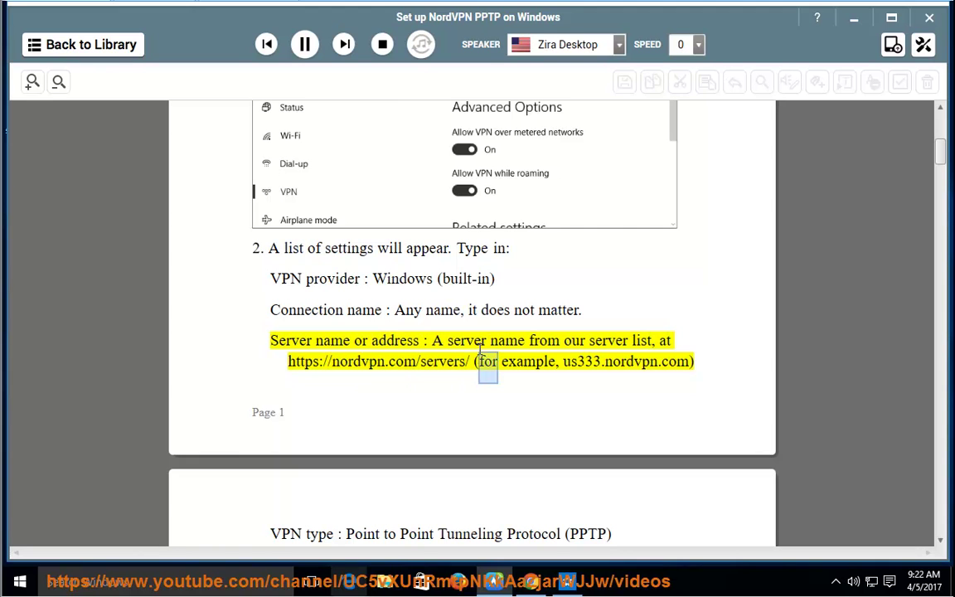
Step: Pause the narration and select the example server address us333.nordvpn.com for copying
left_click(304, 44)
left_click_drag(690, 362, 587, 365)
right_click(578, 367)
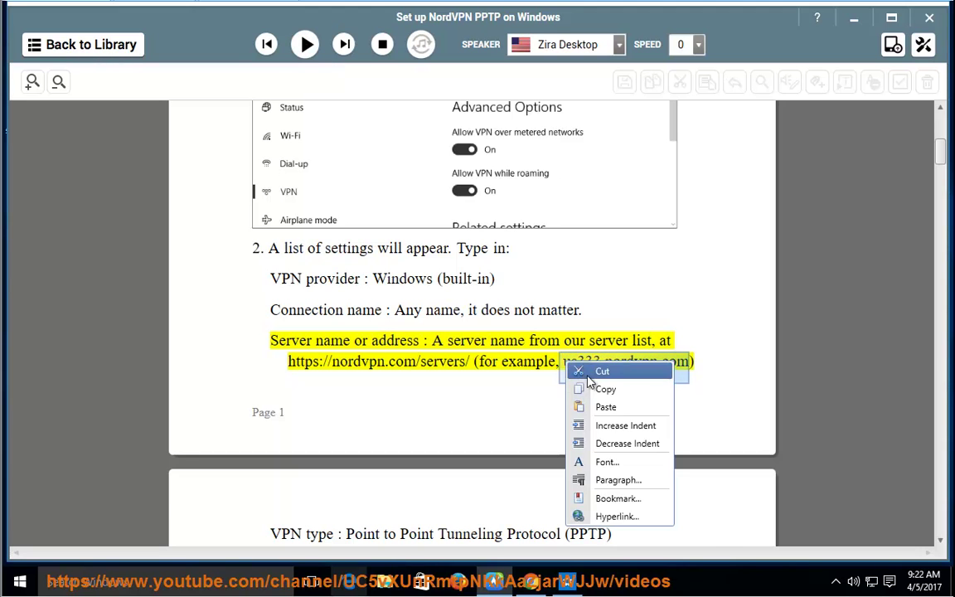
Step: Name the connection NordVPN PPTP and paste us333.nordvpn.com as the server address
left_click(594, 387)
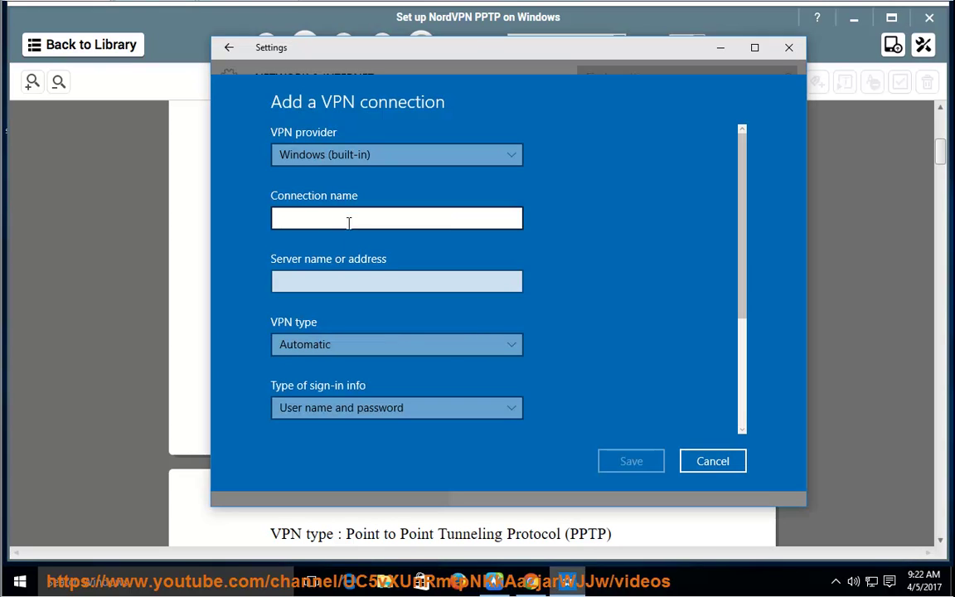
right_click(349, 225)
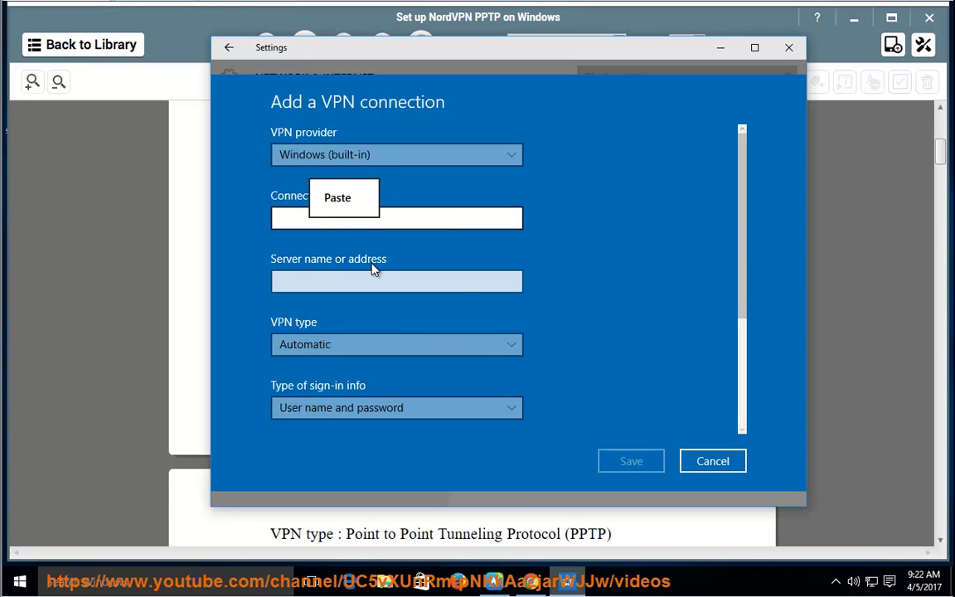
left_click(302, 223)
type("n")
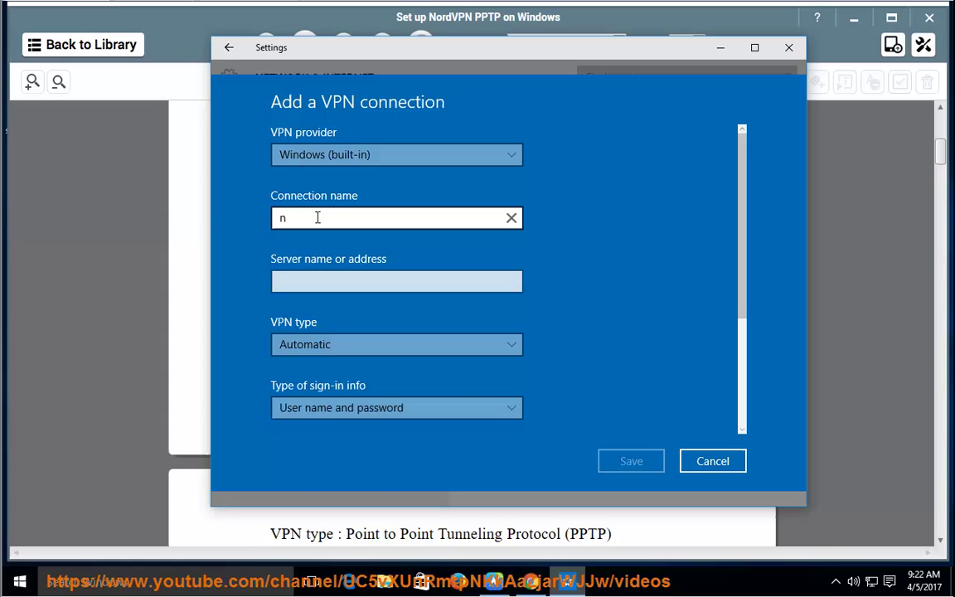
key("BackSpace")
type("ordVPN")
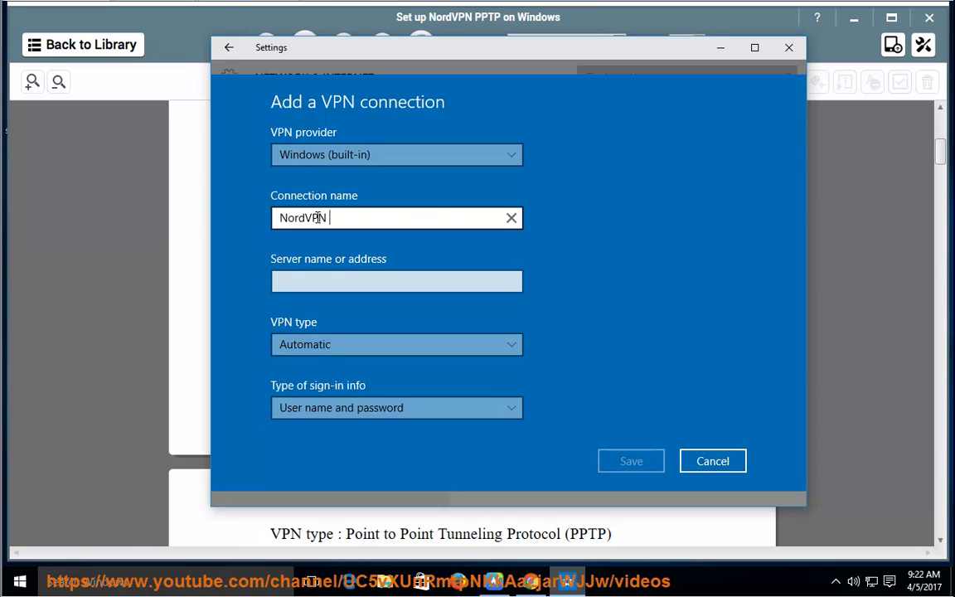
type("TP")
key("Tab")
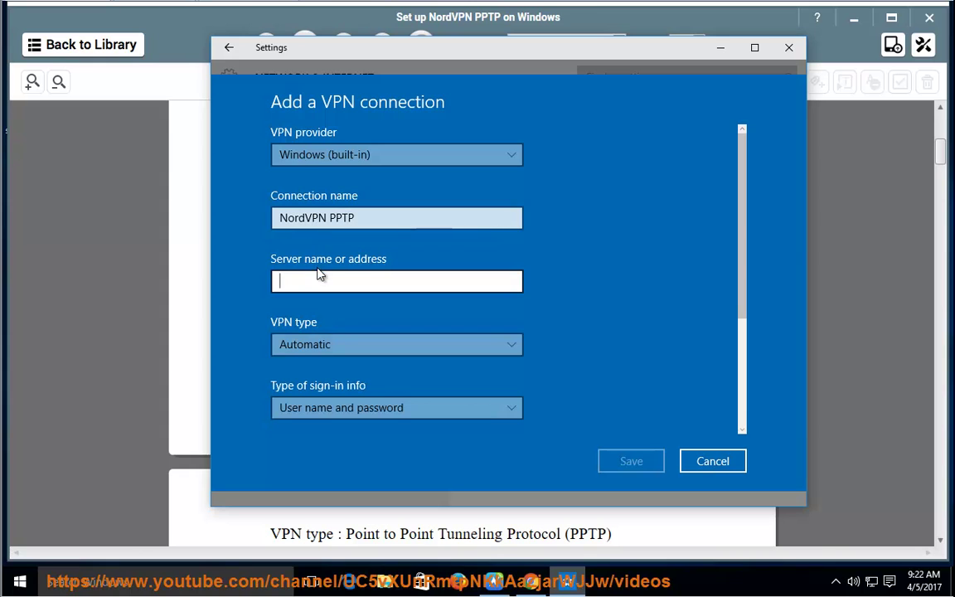
right_click(331, 281)
left_click(310, 258)
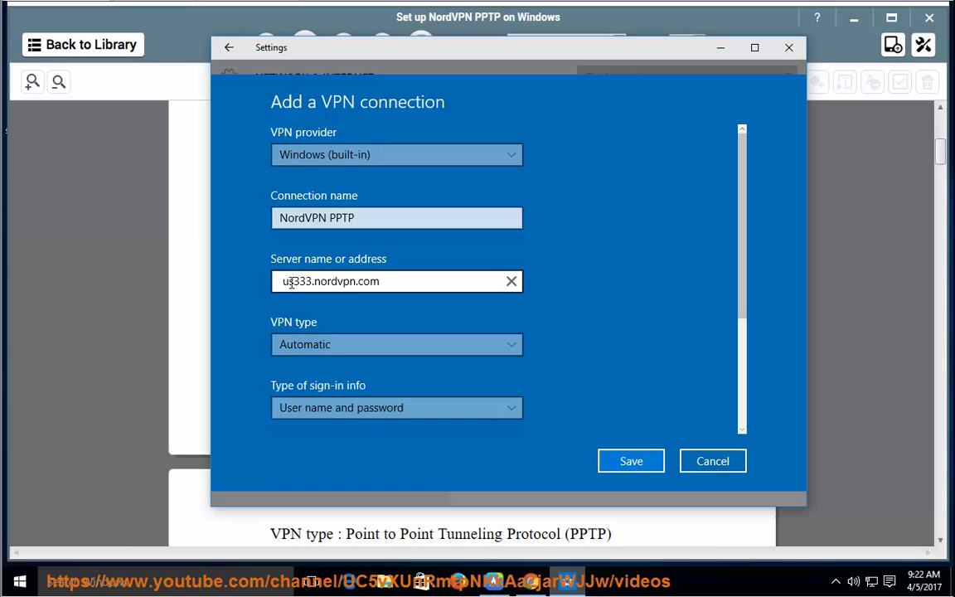
Step: Set the VPN type to PPTP and sign-in info to User name and password
left_click(433, 352)
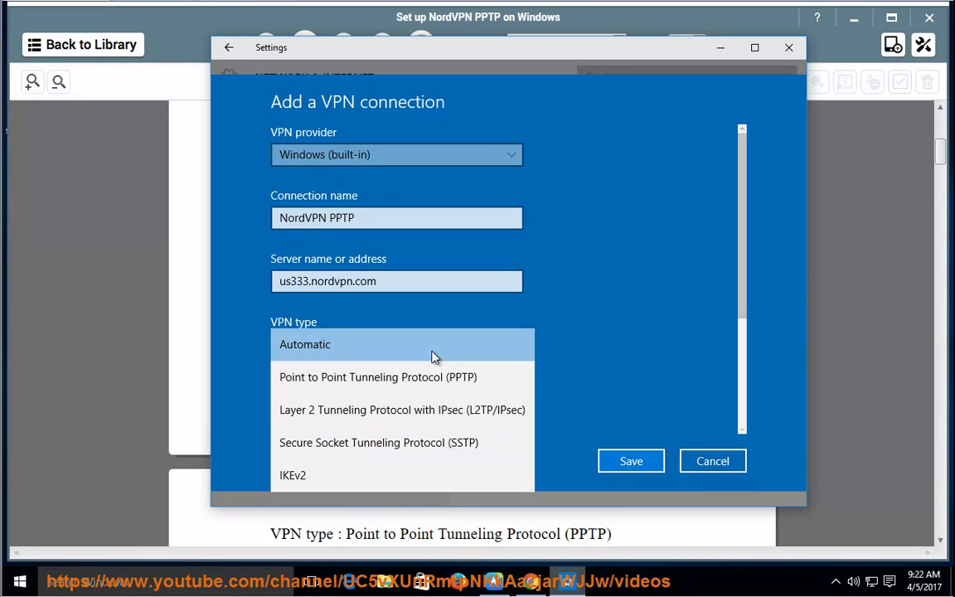
left_click(439, 385)
left_click(411, 413)
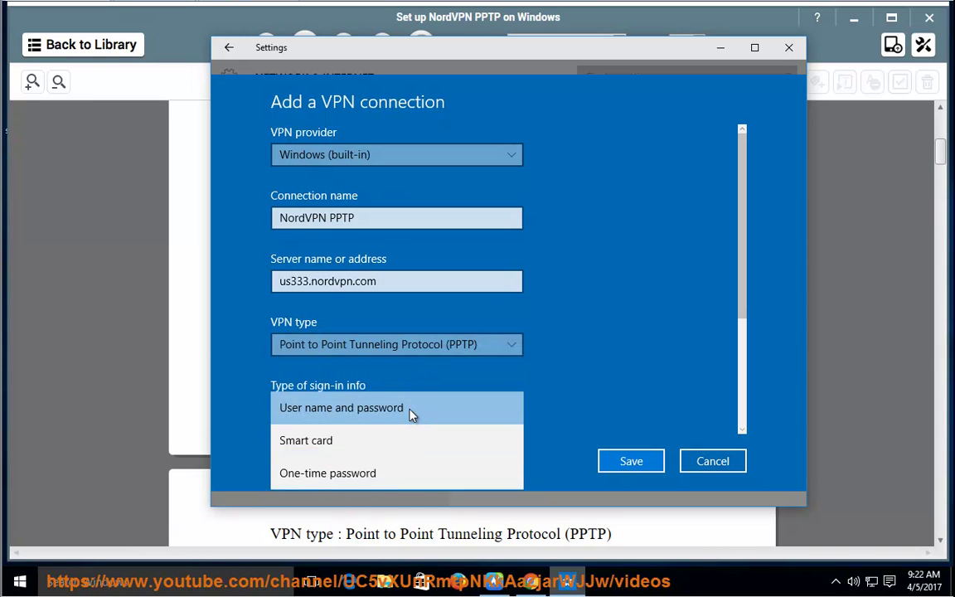
left_click(192, 330)
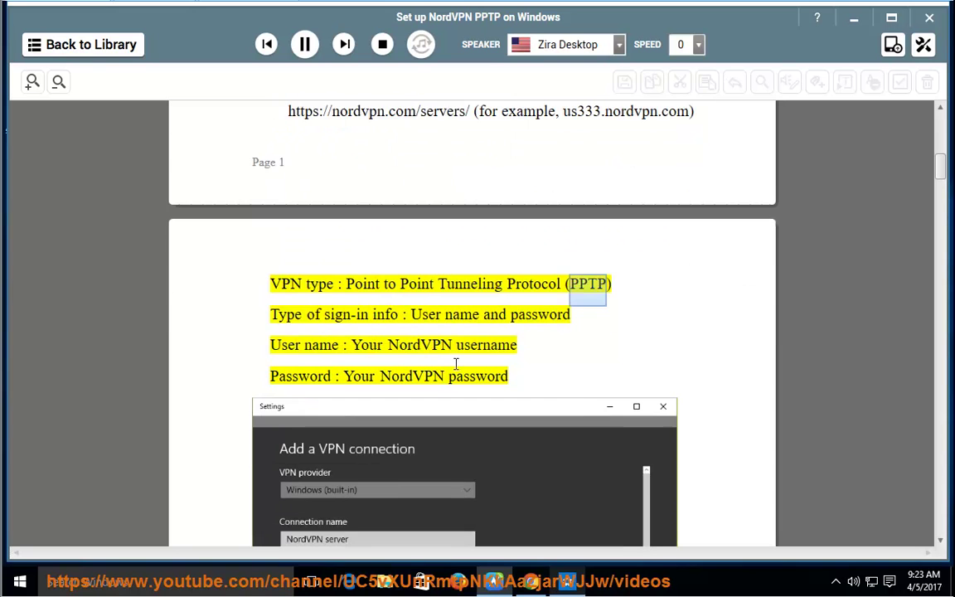
left_click(578, 570)
left_click(437, 415)
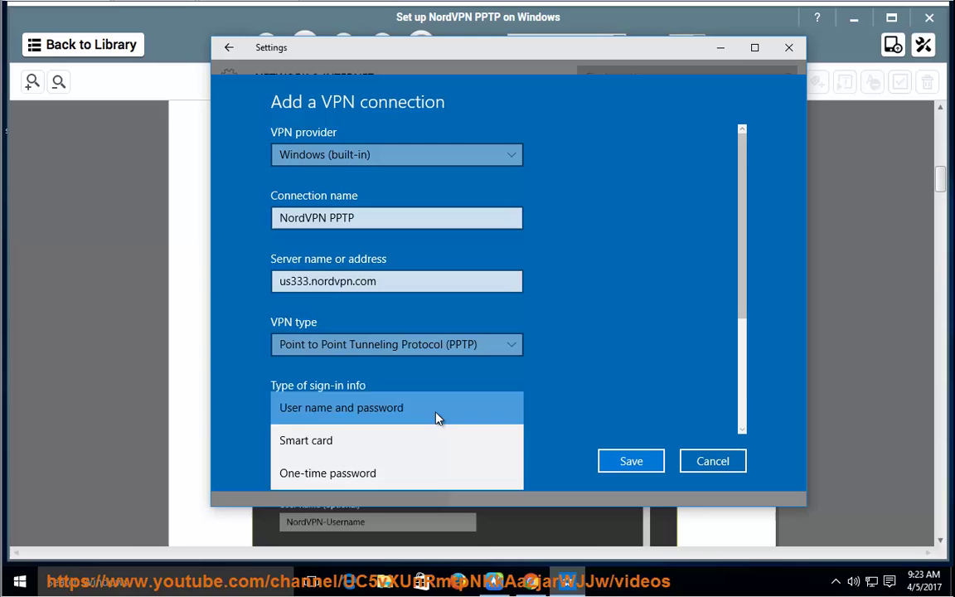
left_click(437, 417)
scroll(589, 337, "down", 2)
Step: Enter the account user name in the VPN form
left_click(338, 334)
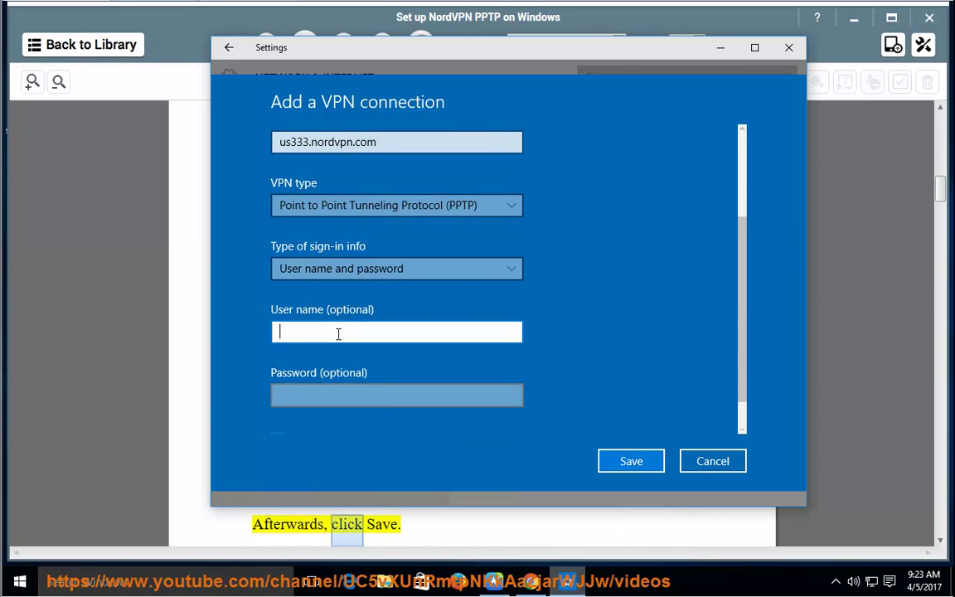
type("N123455")
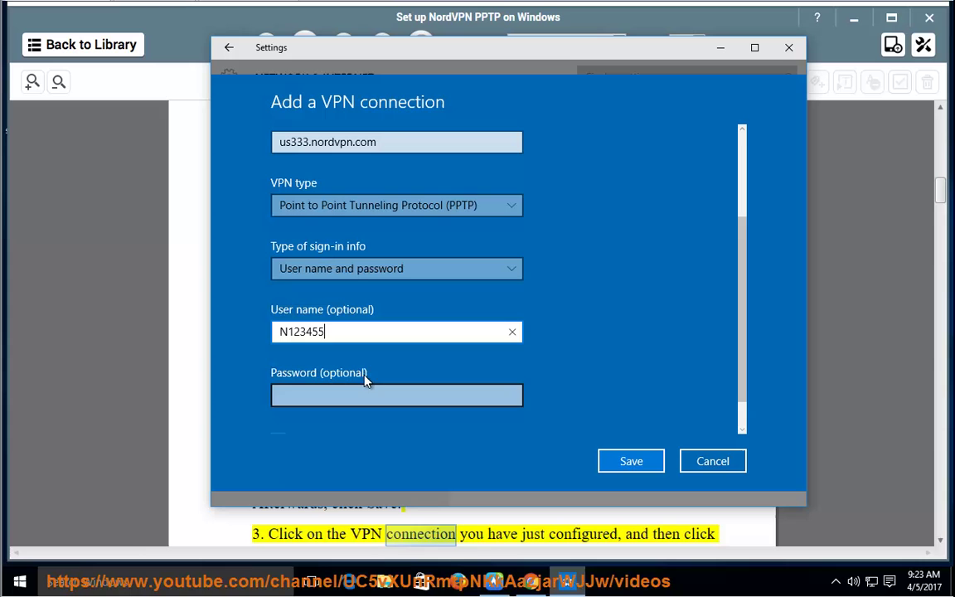
key("BackSpace")
type("6")
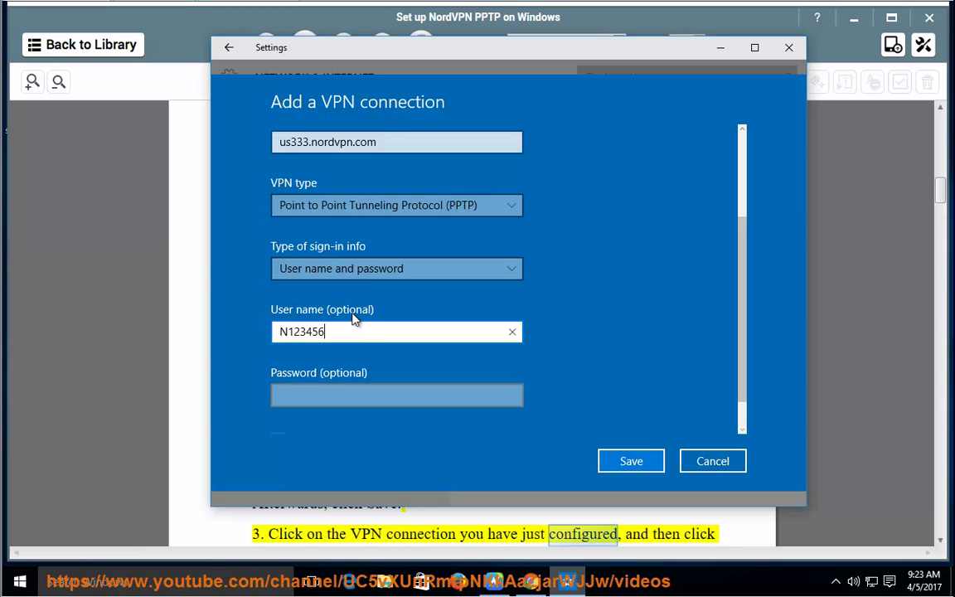
left_click(354, 396)
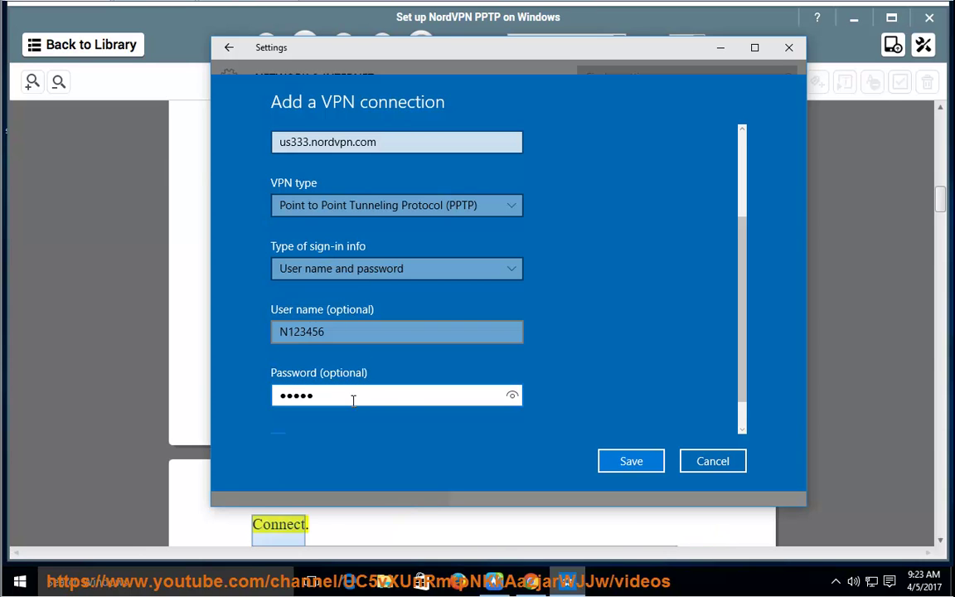
Step: Enter the account password and save the NordVPN PPTP connection
left_click(622, 464)
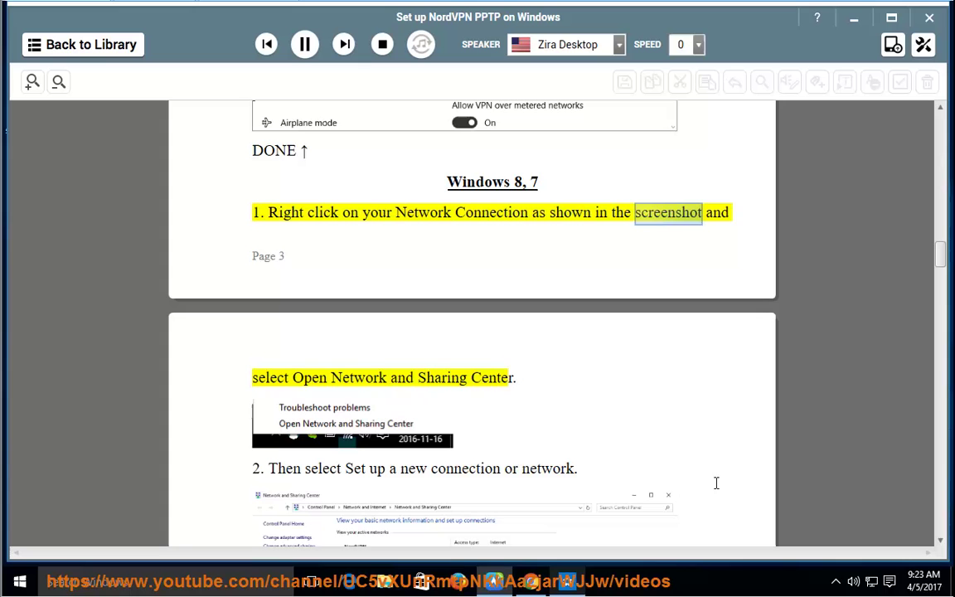
Step: Start a new workplace VPN-over-internet connection from the Network and Sharing Center
right_click(871, 581)
left_click(756, 541)
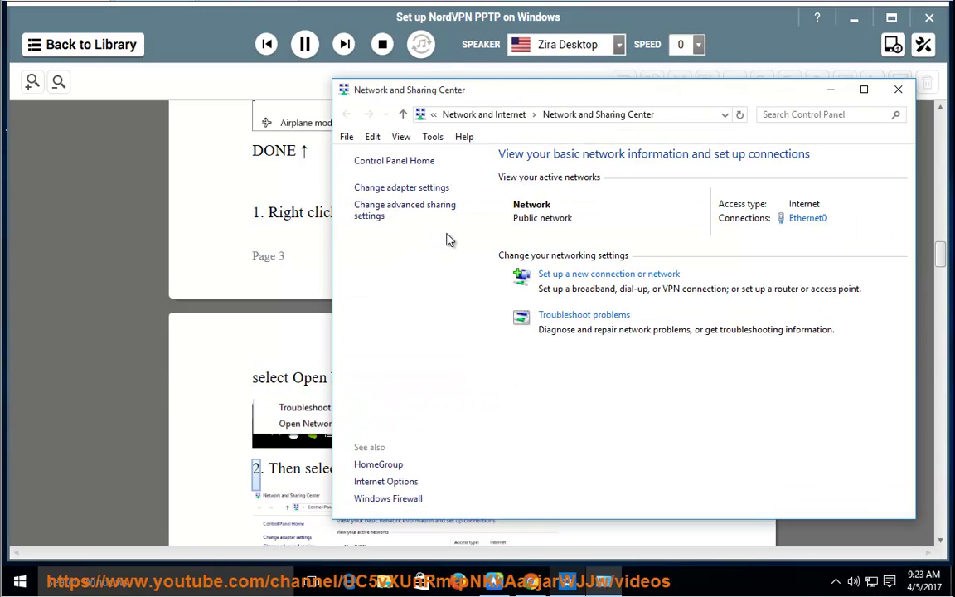
left_click(607, 276)
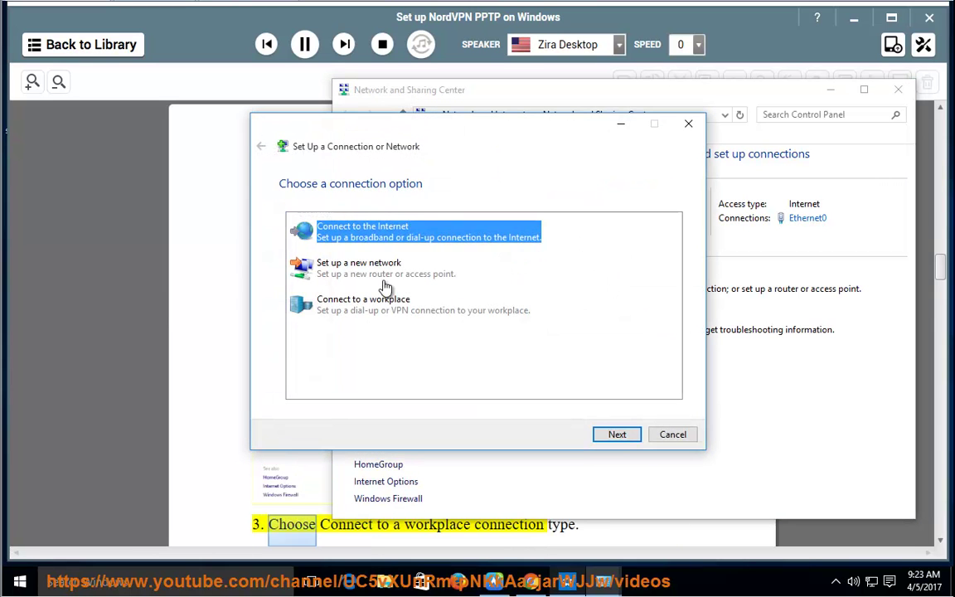
left_click(390, 305)
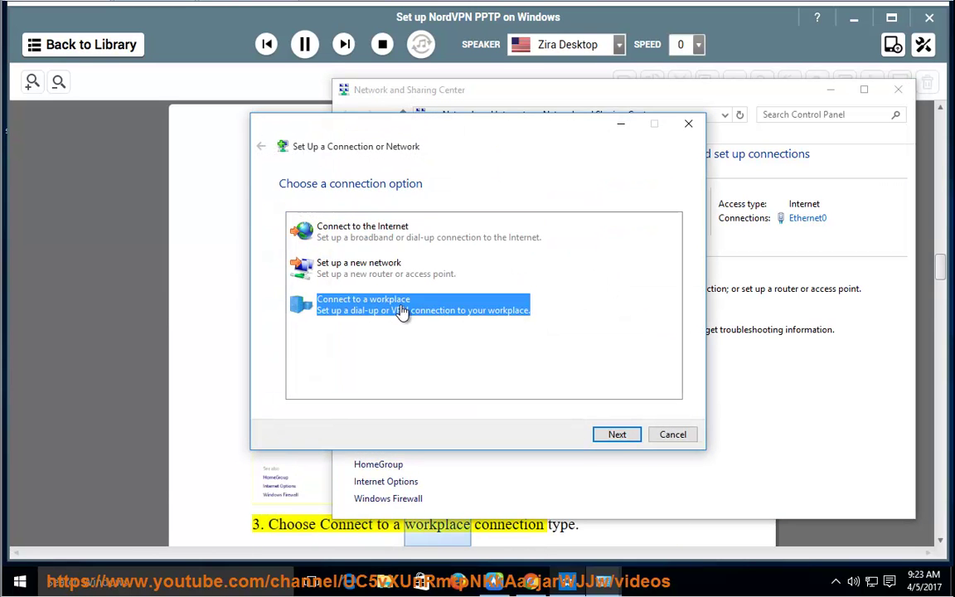
left_click(600, 427)
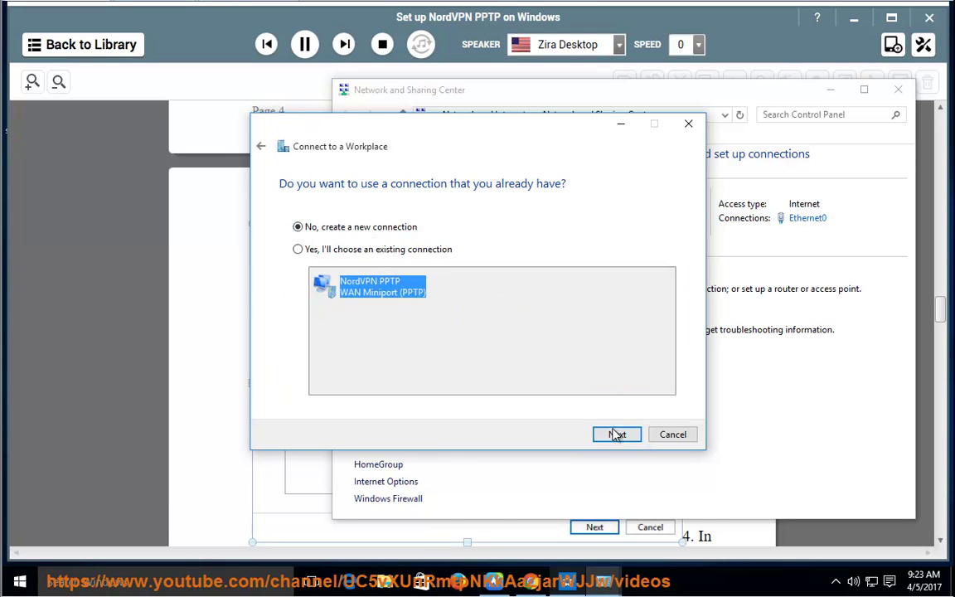
left_click(618, 437)
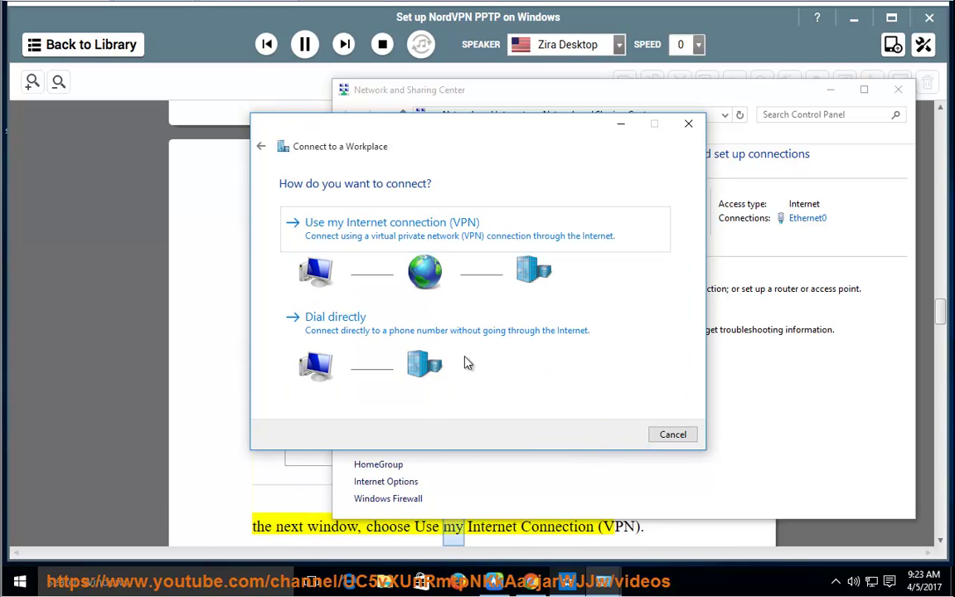
left_click(448, 236)
Step: Use us333.nordvpn.com as the address, name it NordVPN pptp Connection, and create it
left_click(427, 242)
right_click(544, 246)
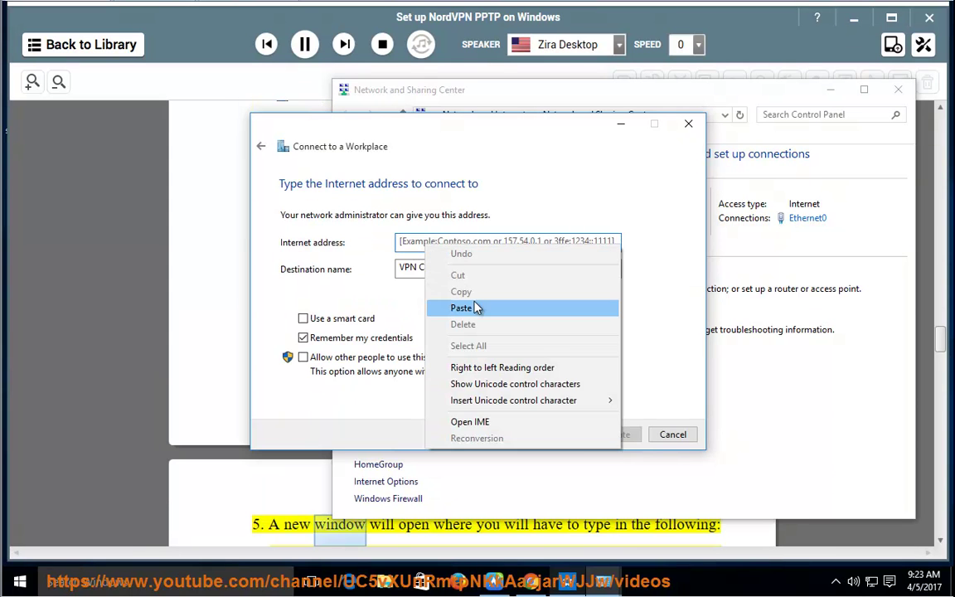
left_click(598, 308)
left_click(498, 270)
type("N")
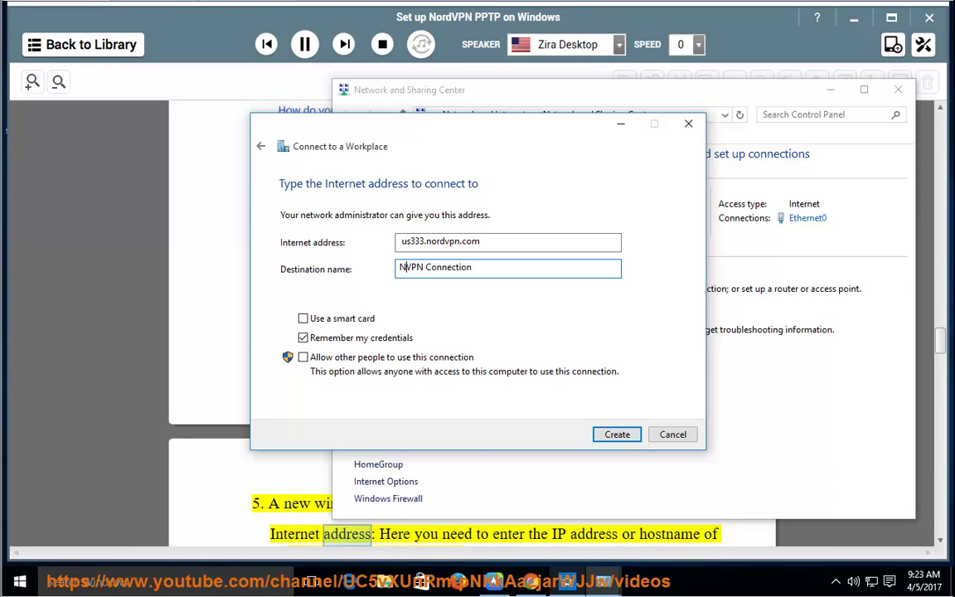
type("ord")
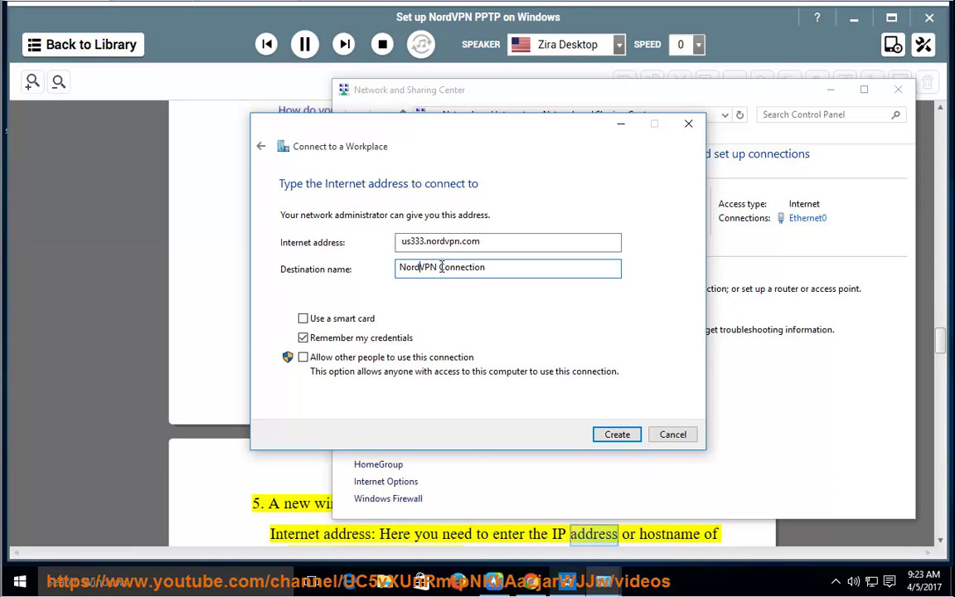
key("Right")
key("Right")
key("Right")
type("pptp")
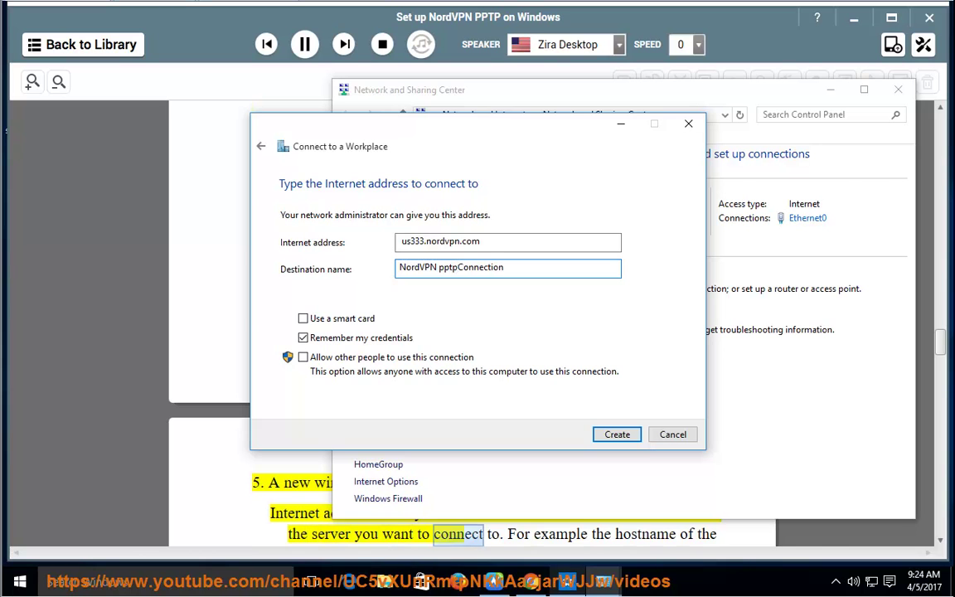
left_click(615, 433)
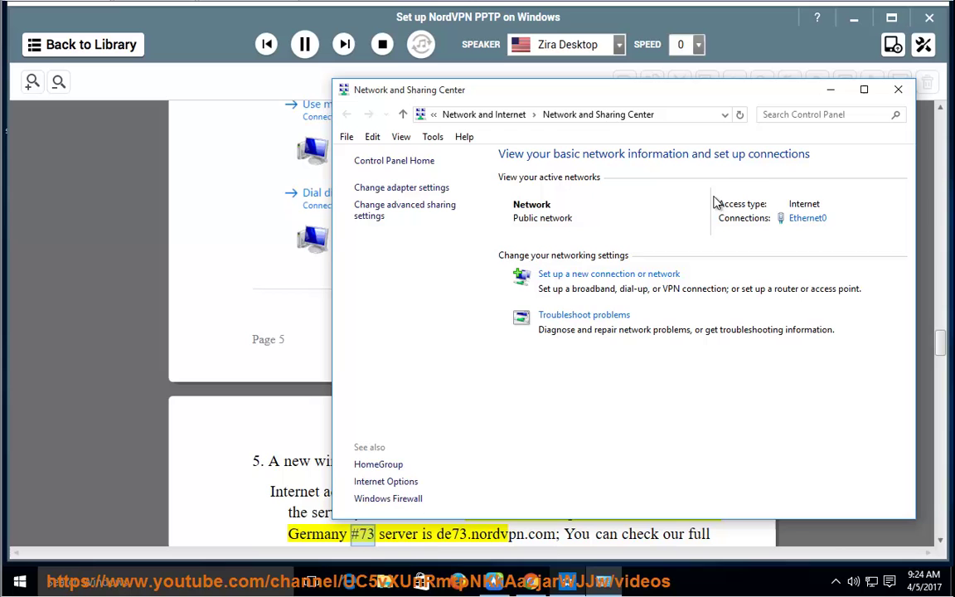
Step: Open Network Connections to view the NordVPN PPTP and NordVPN pptp Connection entries
left_click(425, 188)
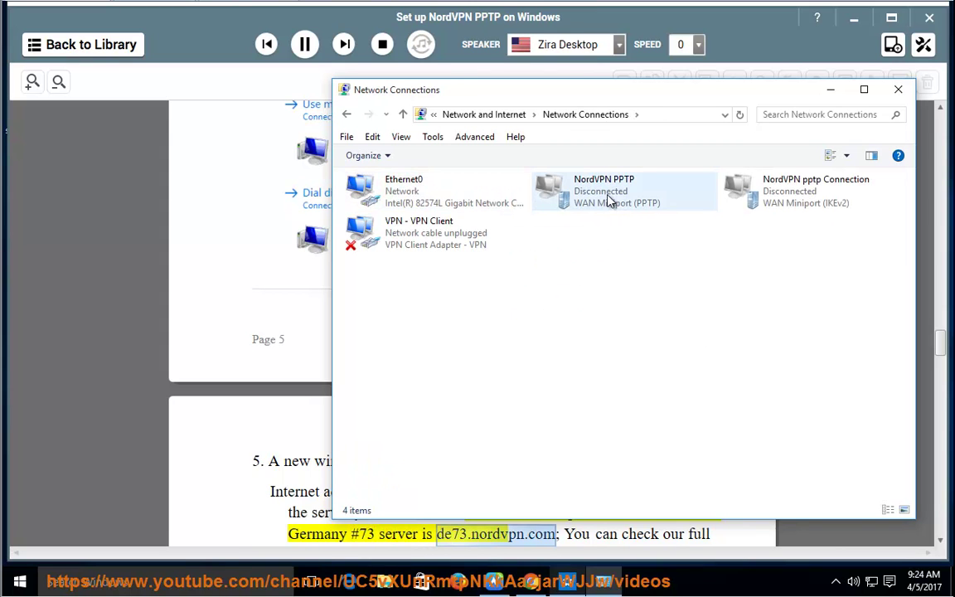
left_click(609, 202)
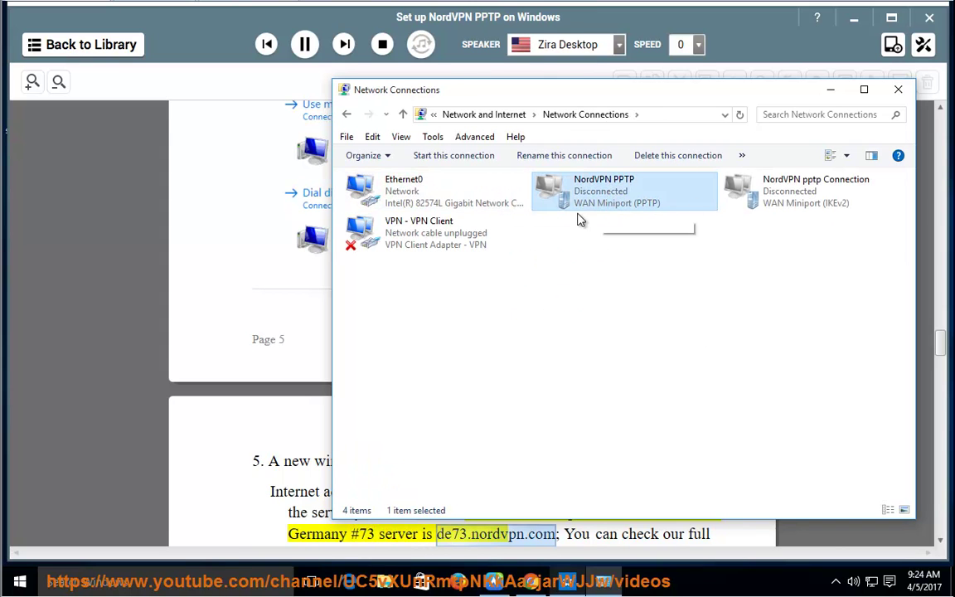
left_click(431, 232)
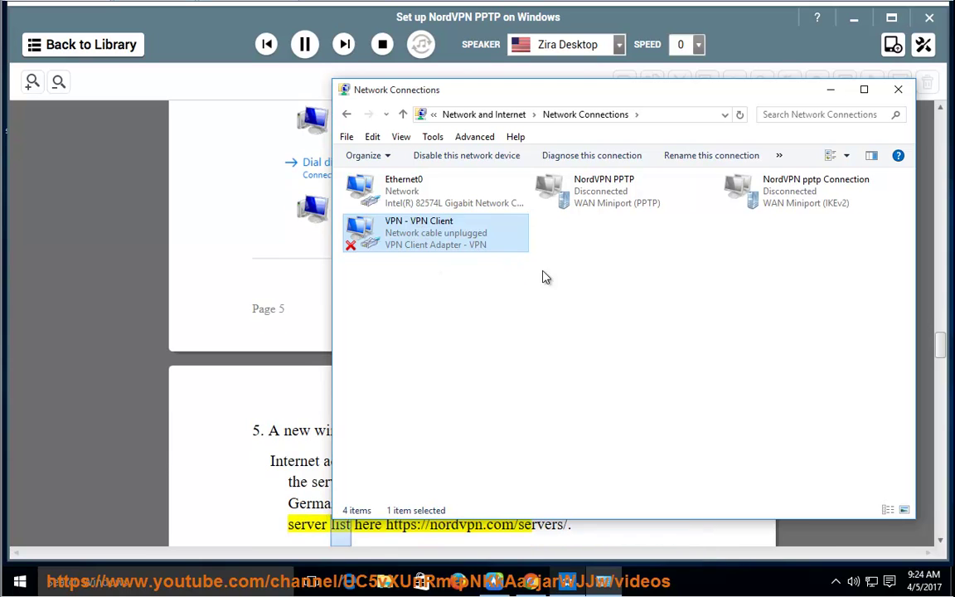
left_click(818, 199)
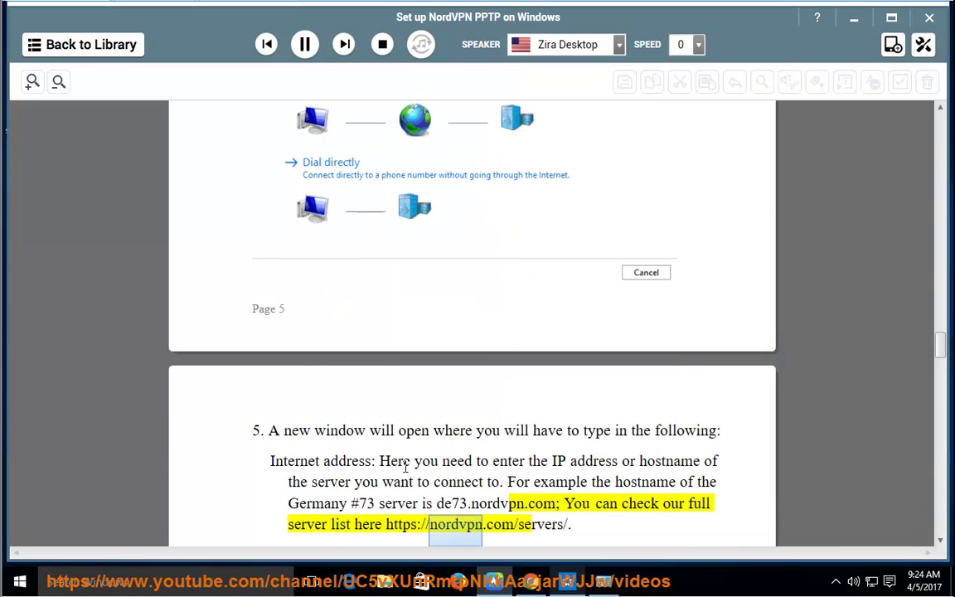
scroll(516, 430, "down", 1)
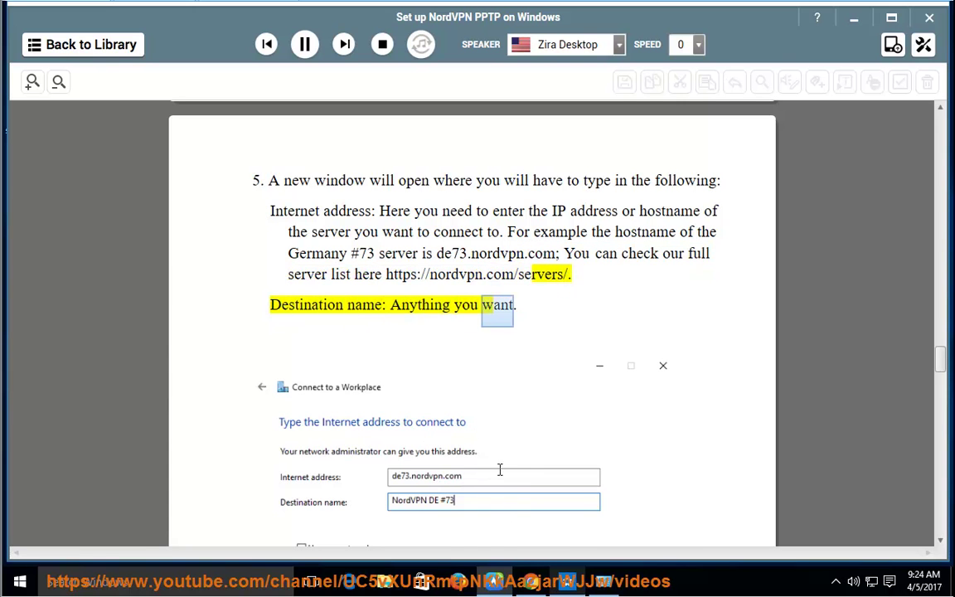
scroll(506, 466, "down", 4)
scroll(522, 460, "down", 2)
scroll(530, 452, "down", 1)
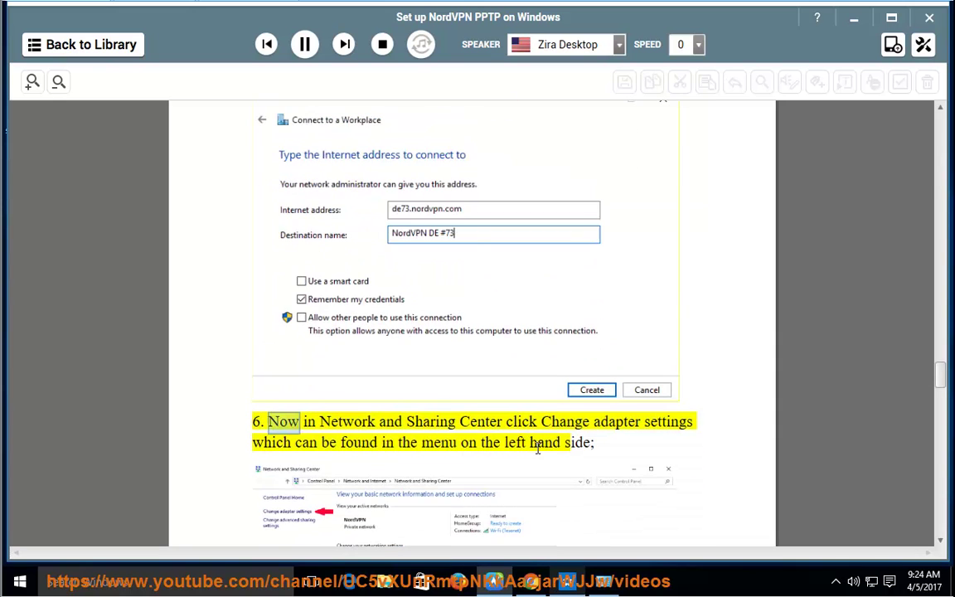
scroll(539, 452, "down", 2)
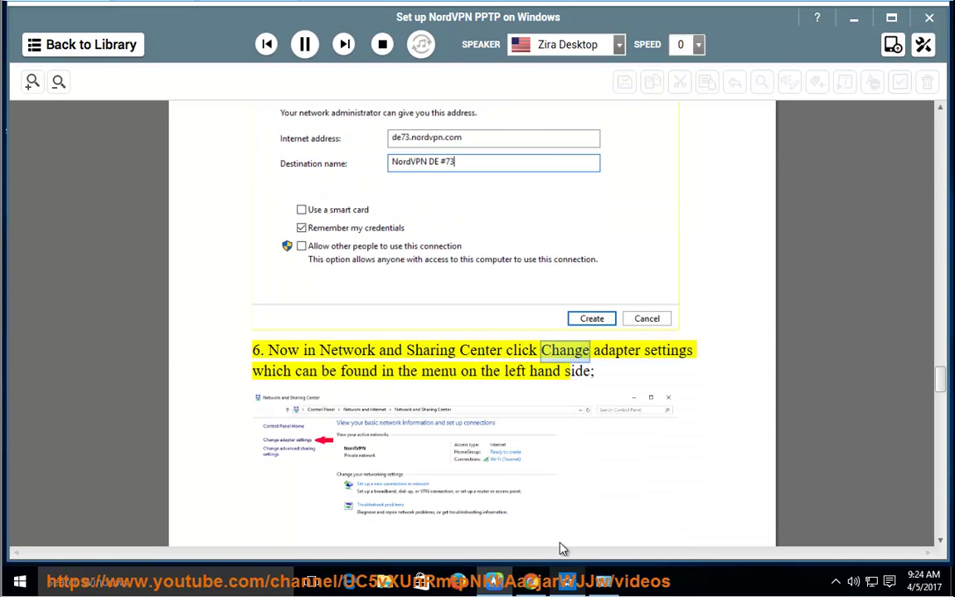
Step: Recheck both NordVPN entries in Network Connections, then move to the guide's step 7
left_click(603, 580)
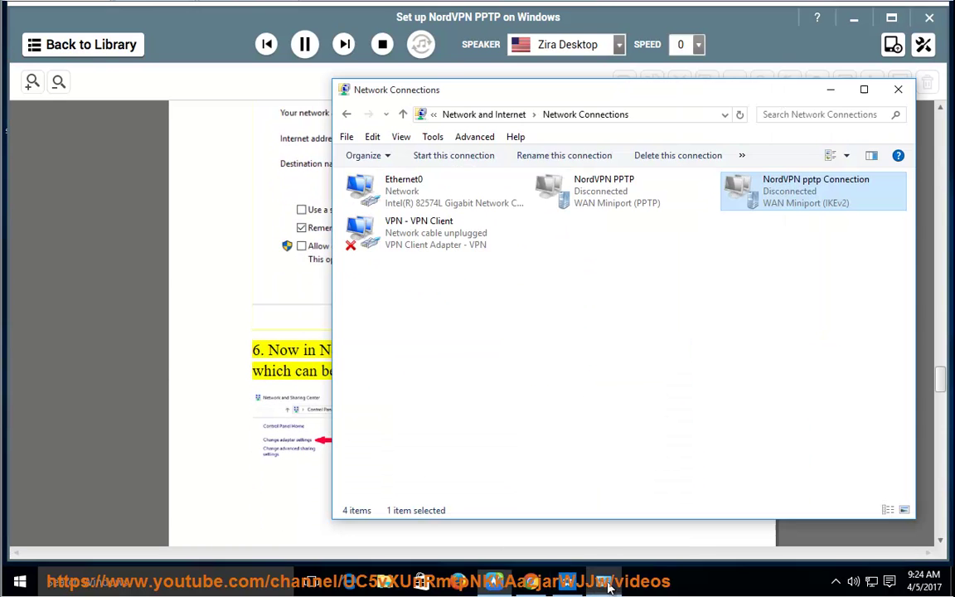
left_click(663, 119)
left_click(630, 195)
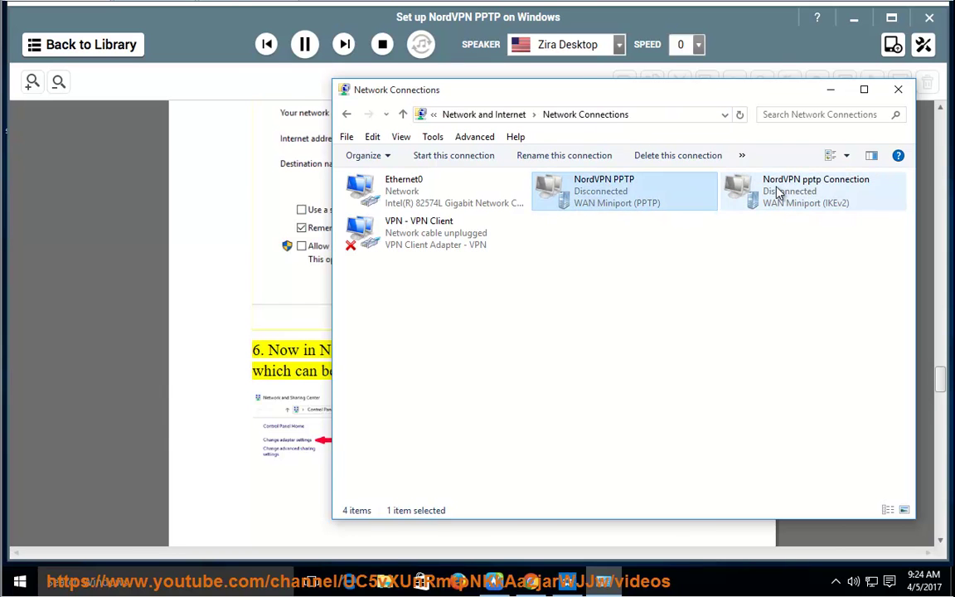
left_click(777, 192)
left_click(249, 430)
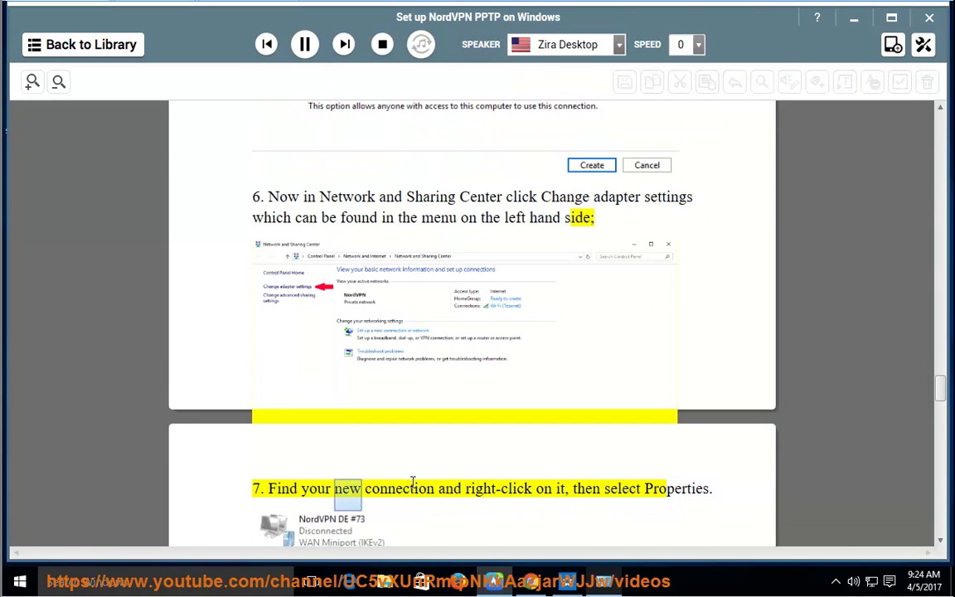
Step: Set NordVPN pptp Connection's security to PPTP, Require encryption, and allowed MS-CHAP v2
left_click(603, 582)
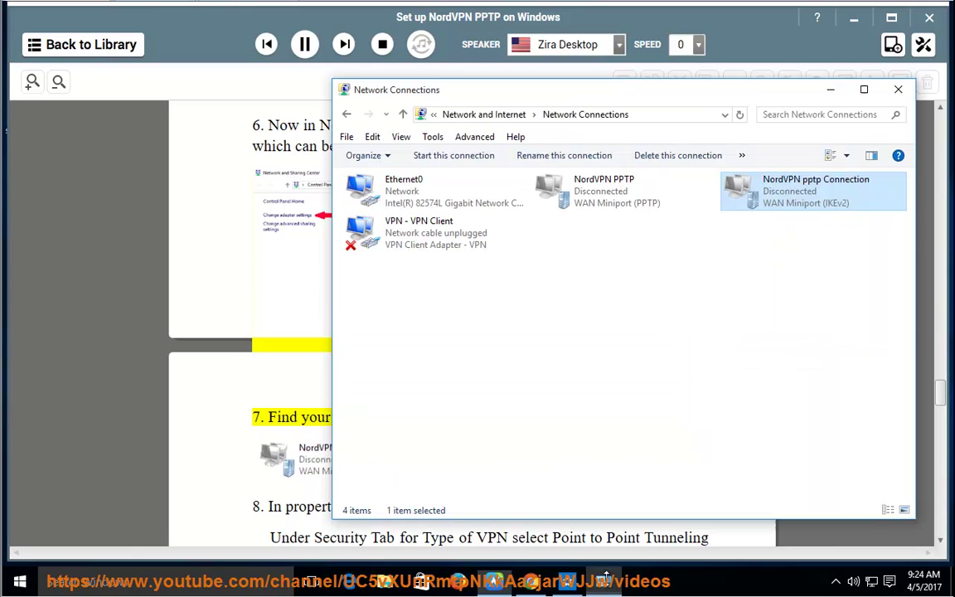
right_click(770, 195)
left_click(817, 343)
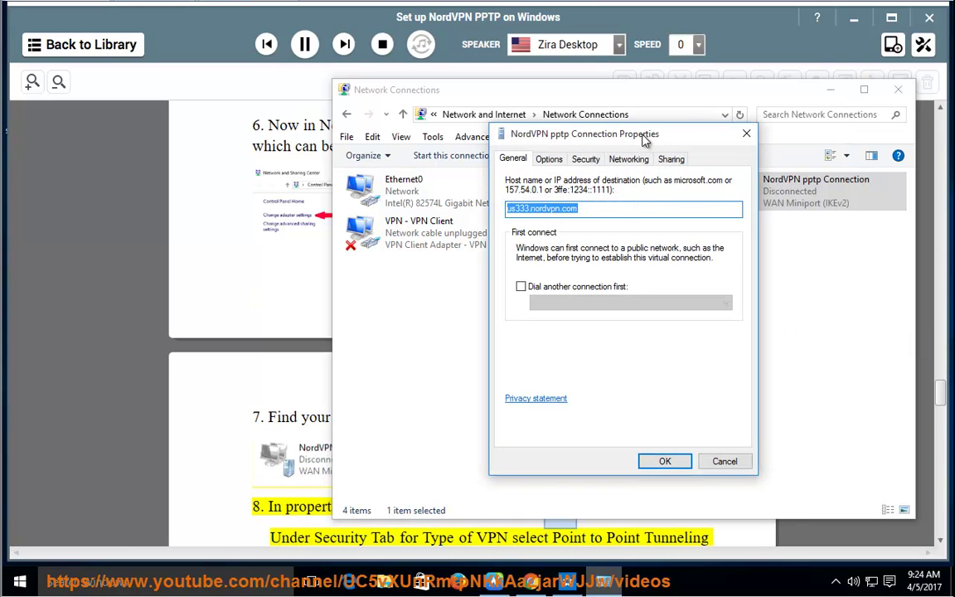
left_click_drag(580, 133, 711, 129)
left_click(706, 157)
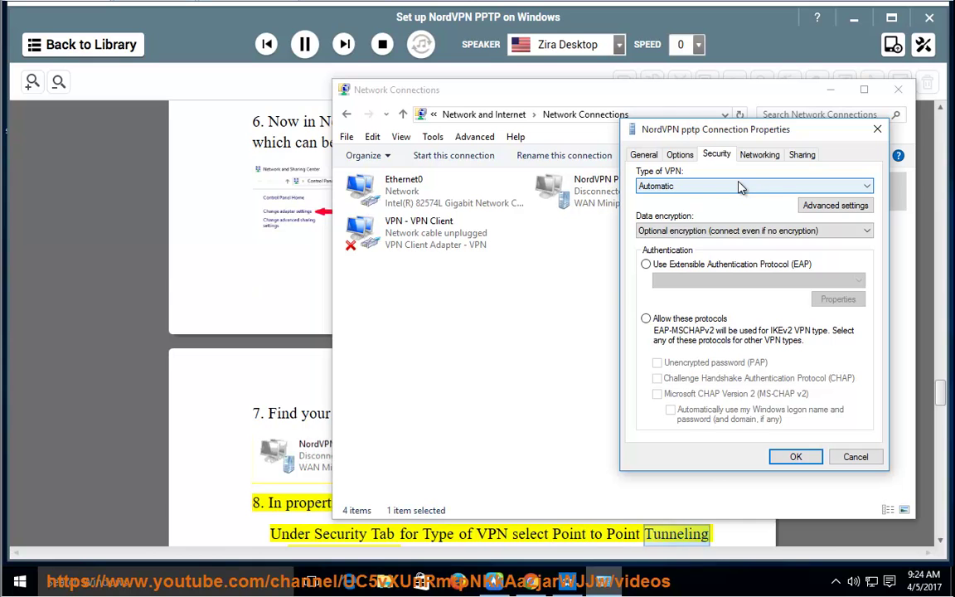
left_click(740, 185)
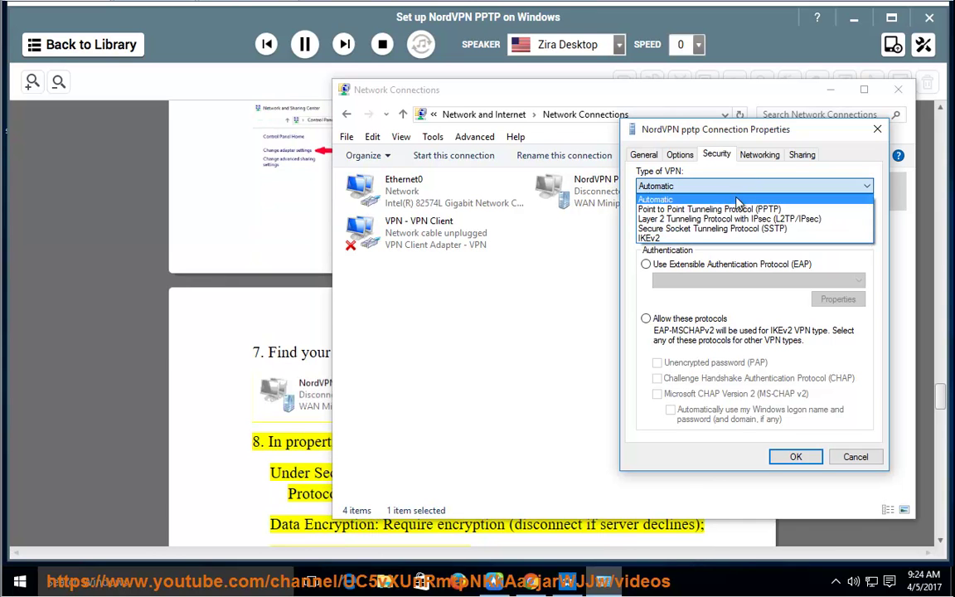
left_click(730, 197)
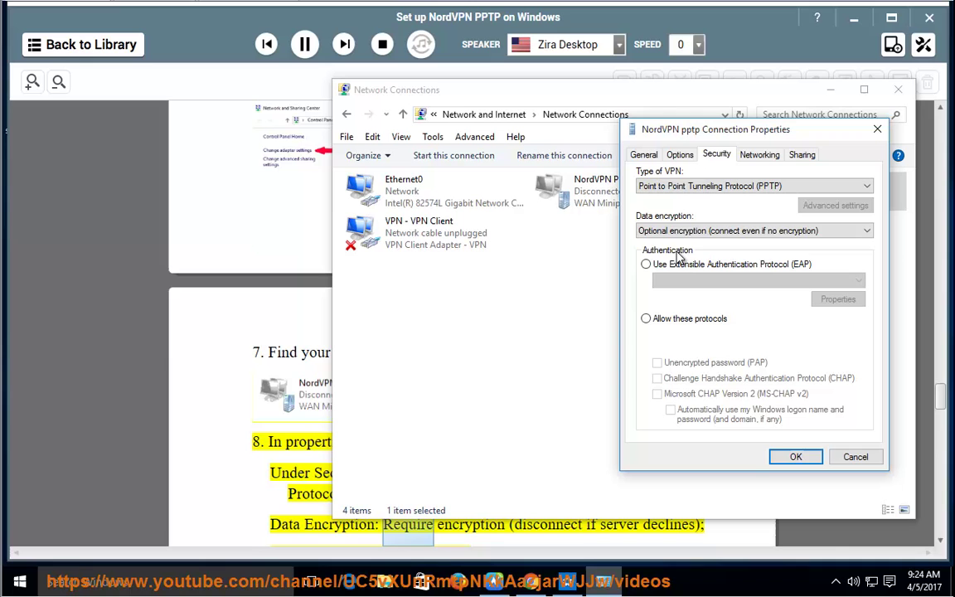
left_click(707, 232)
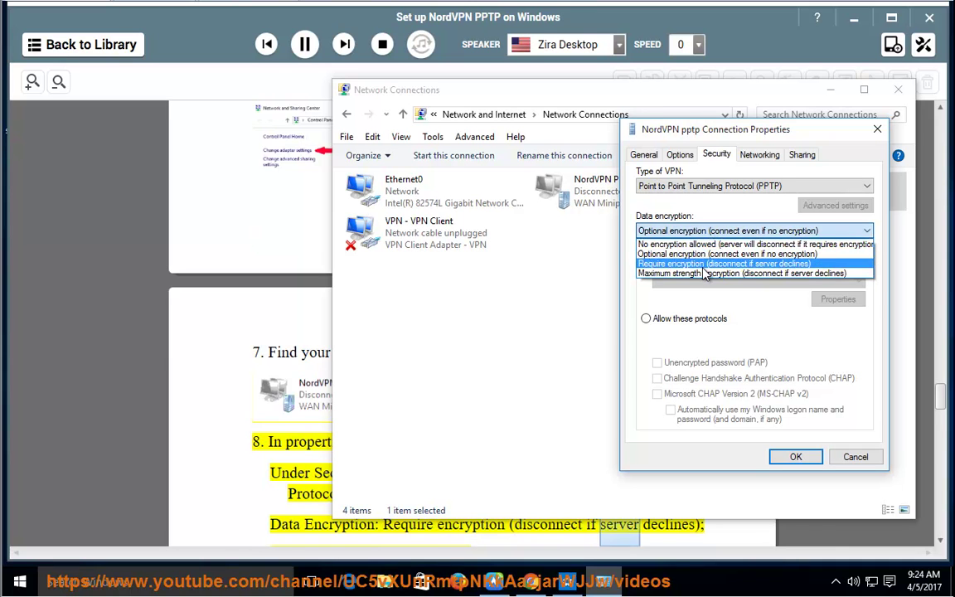
left_click(705, 258)
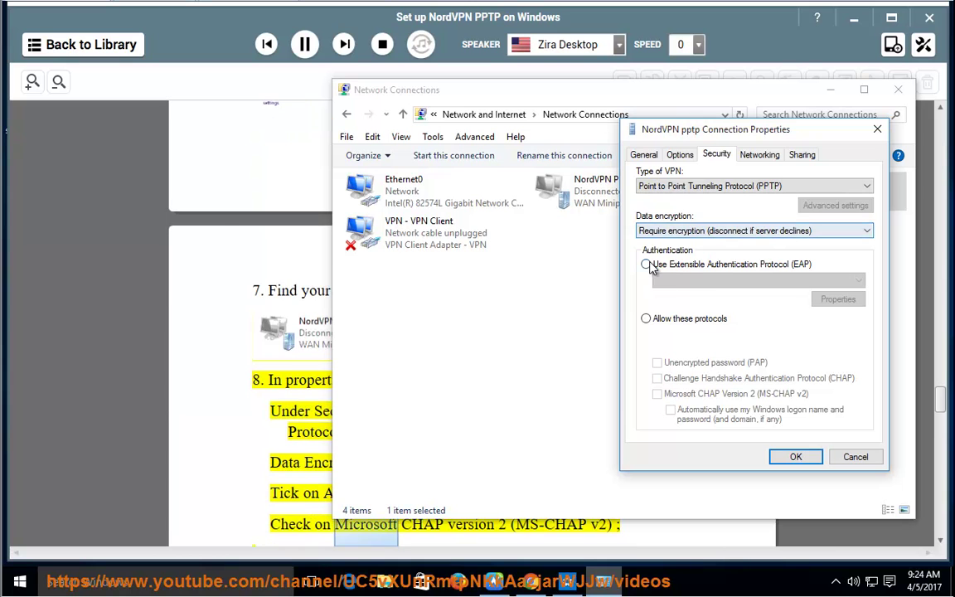
left_click(647, 320)
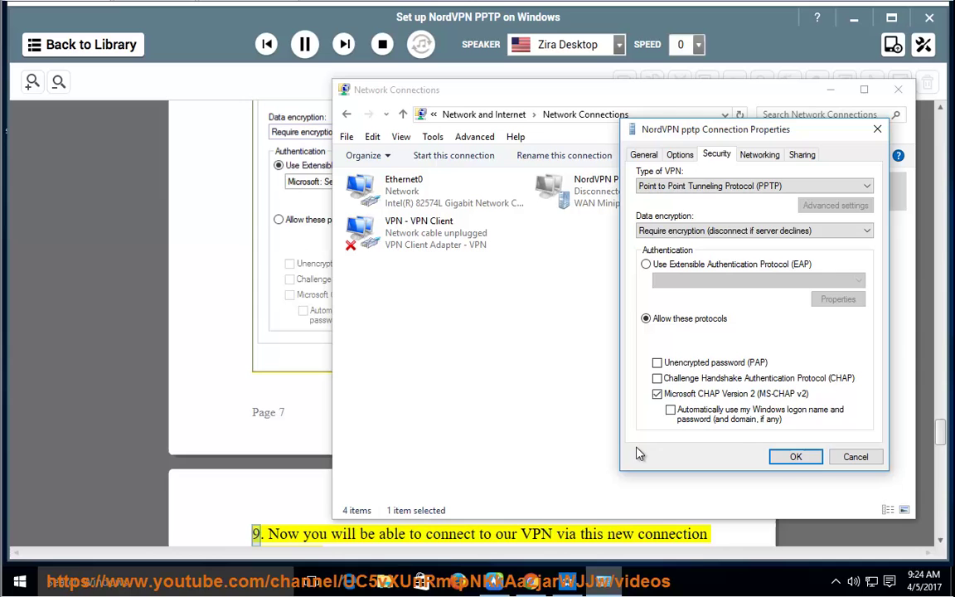
Step: Save the security settings and connect NordVPN pptp Connection from the VPN settings page
left_click(795, 455)
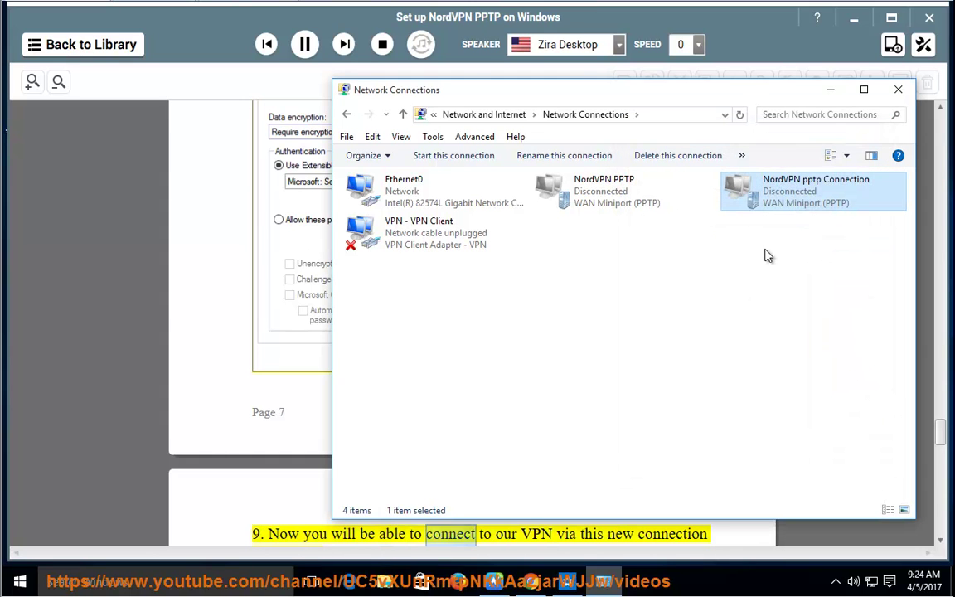
right_click(756, 195)
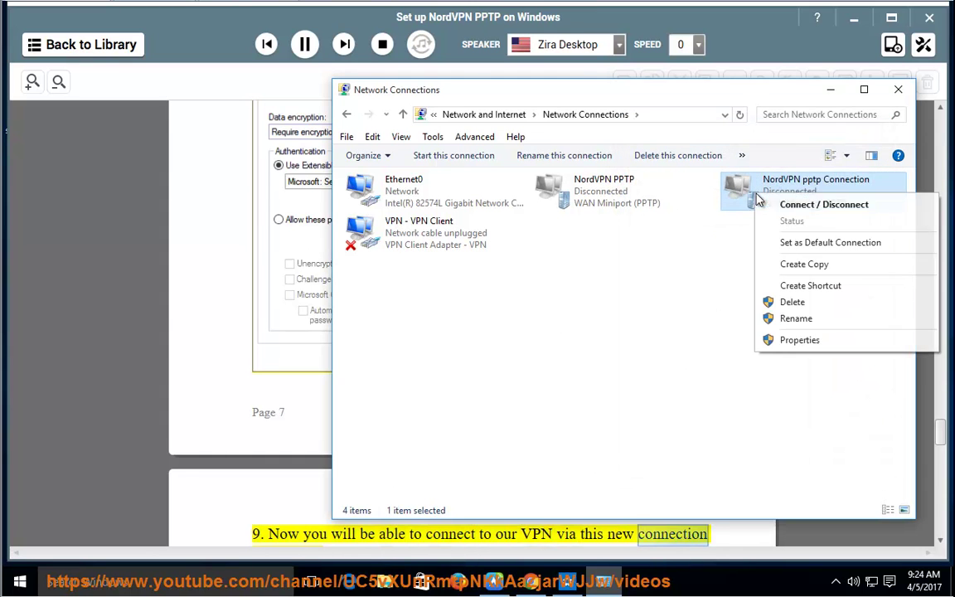
left_click(824, 204)
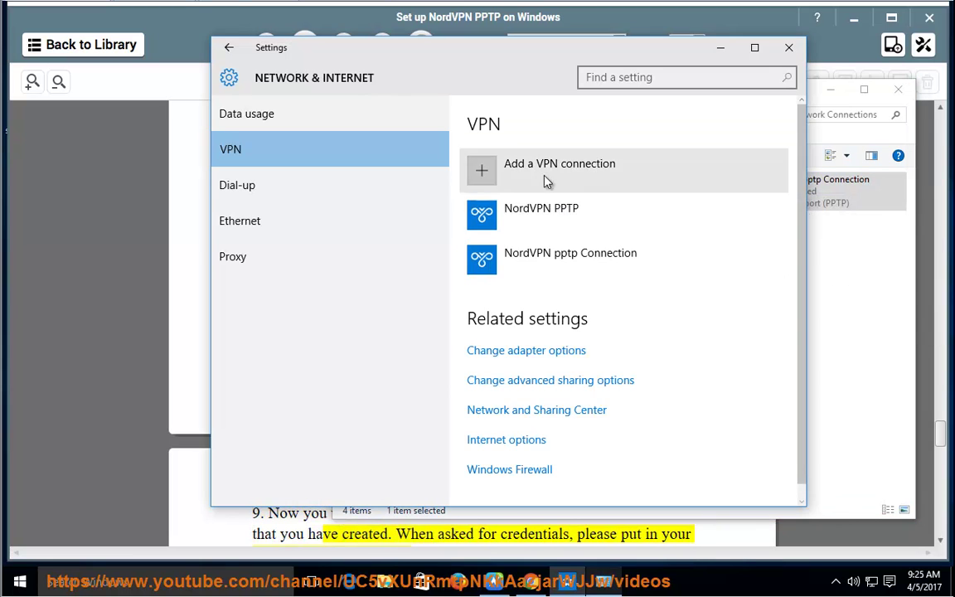
left_click(554, 260)
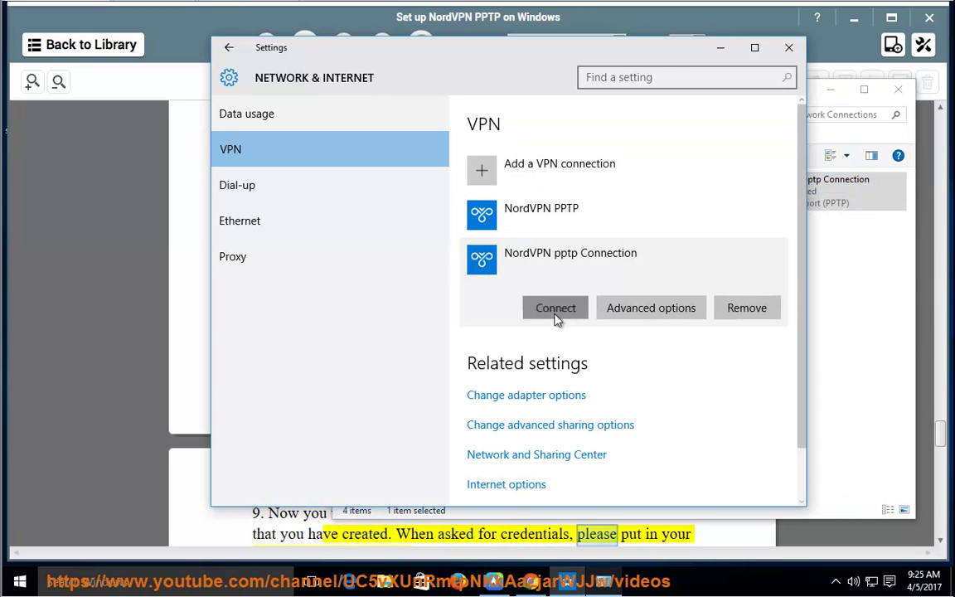
left_click(557, 320)
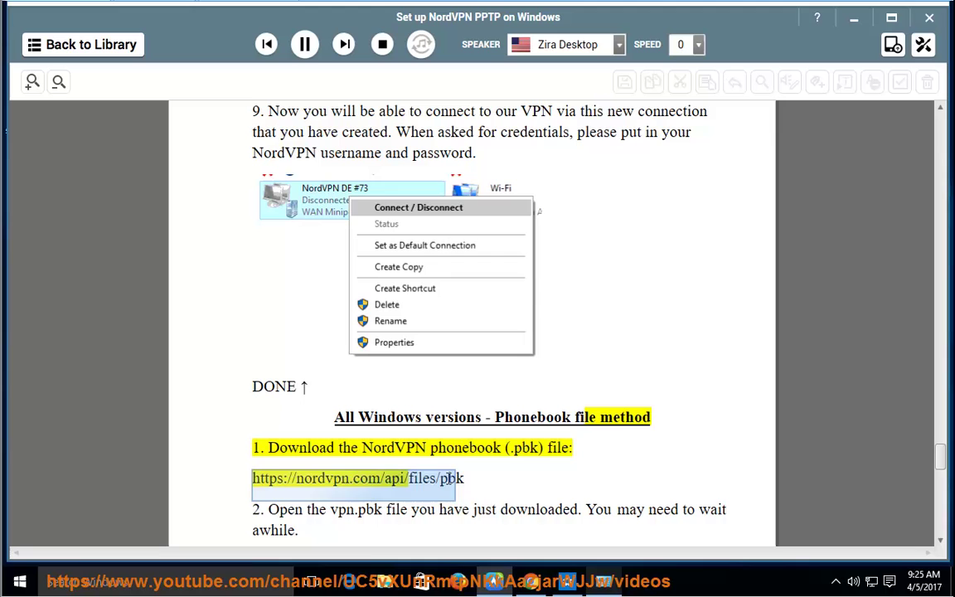
Step: Pause the narration, copy the phonebook download URL, and open a new Firefox window
left_click(306, 50)
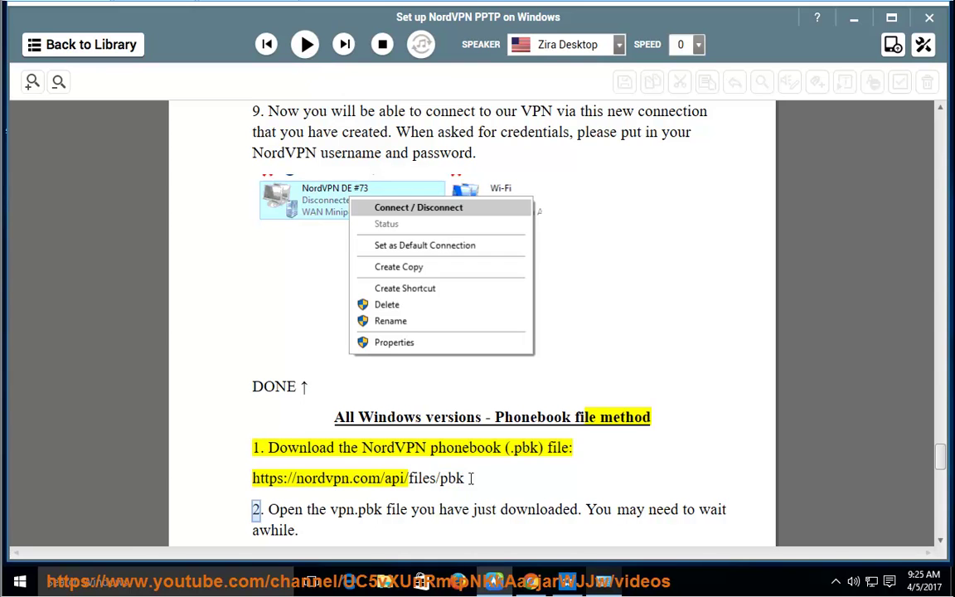
left_click_drag(469, 476, 237, 478)
right_click(278, 472)
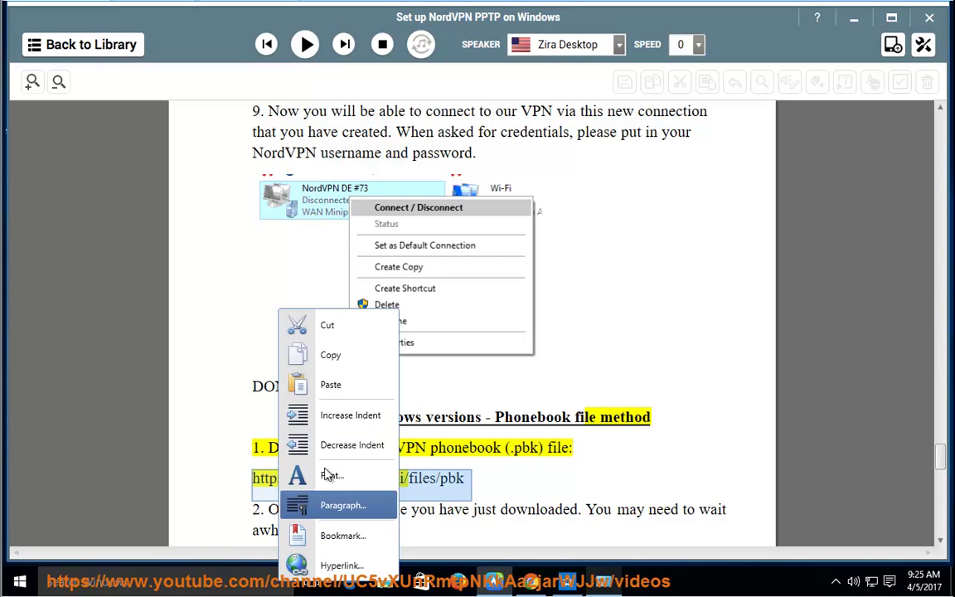
left_click(302, 354)
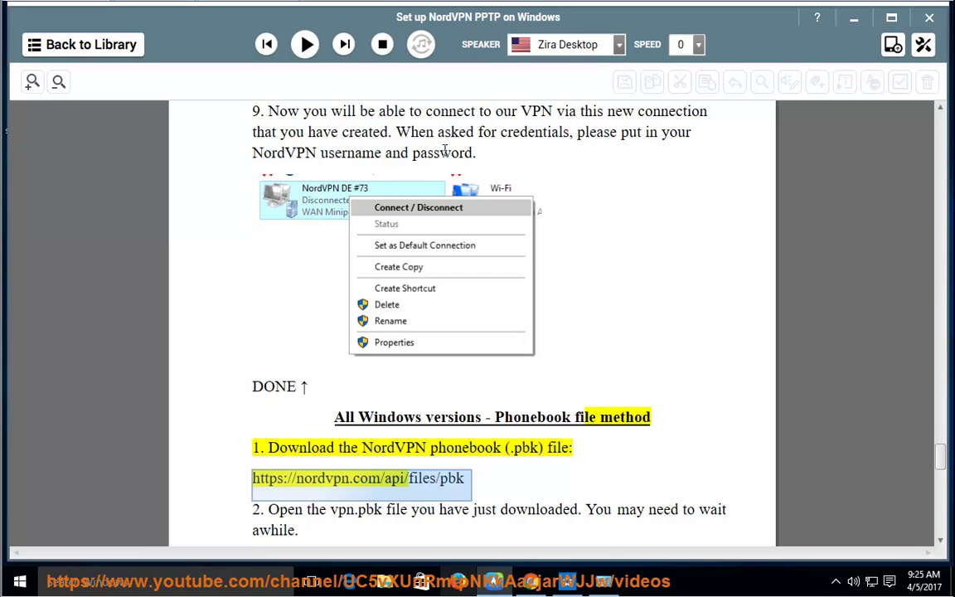
right_click(544, 580)
left_click(494, 580)
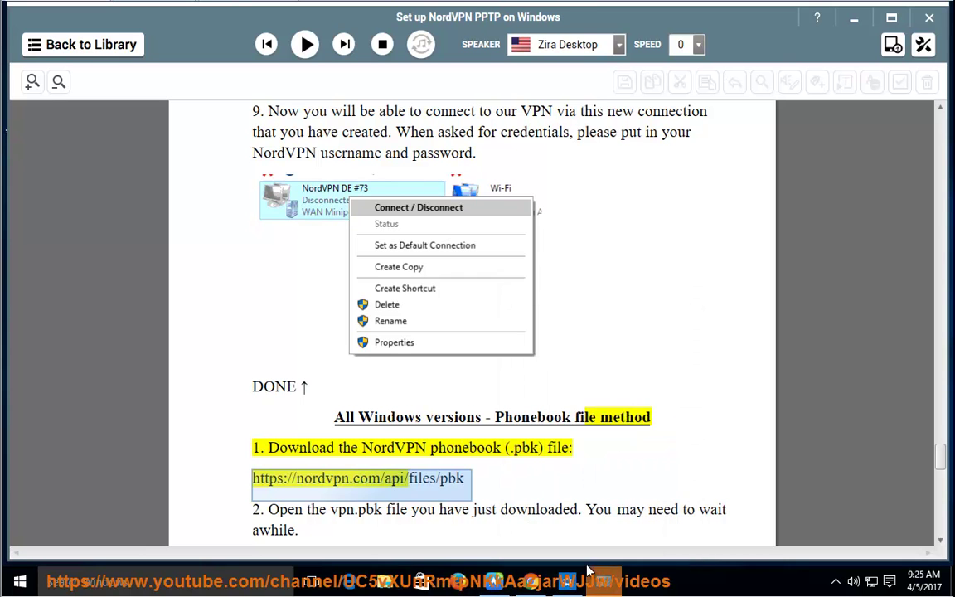
Step: Load the copied link in Firefox, save nordvpn.pbk, and resume the guide narration
right_click(407, 42)
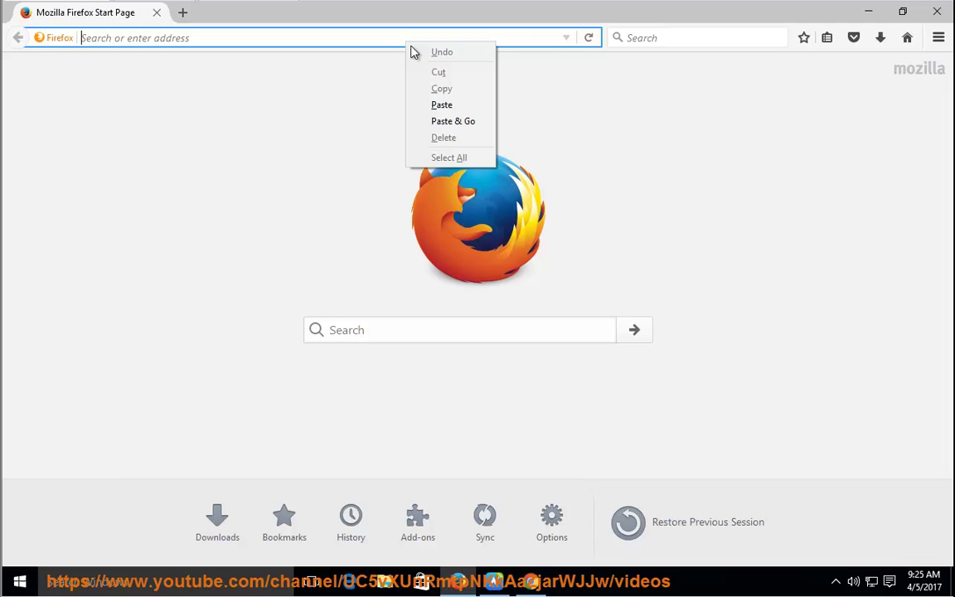
left_click(440, 105)
left_click(590, 39)
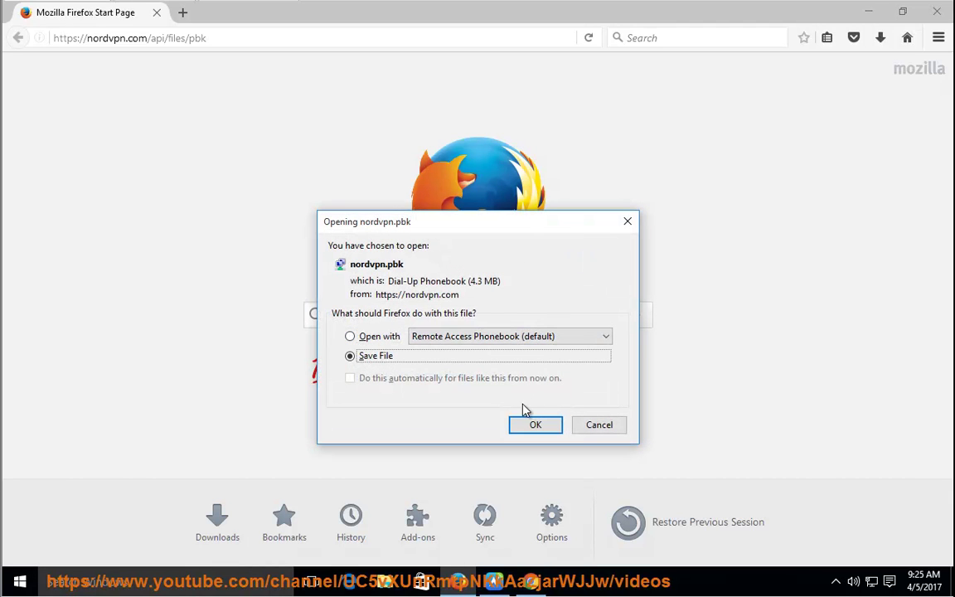
left_click(533, 424)
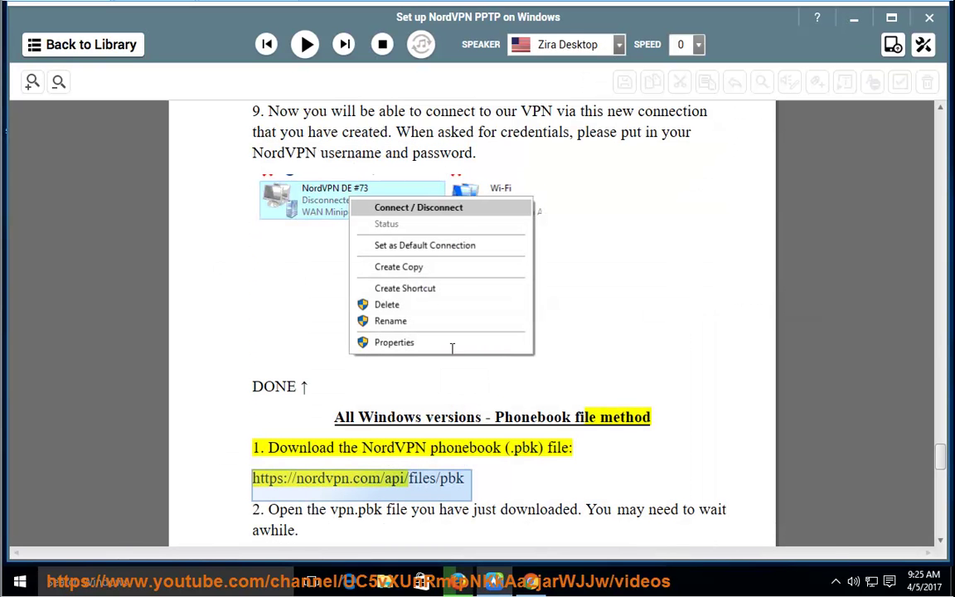
left_click(307, 55)
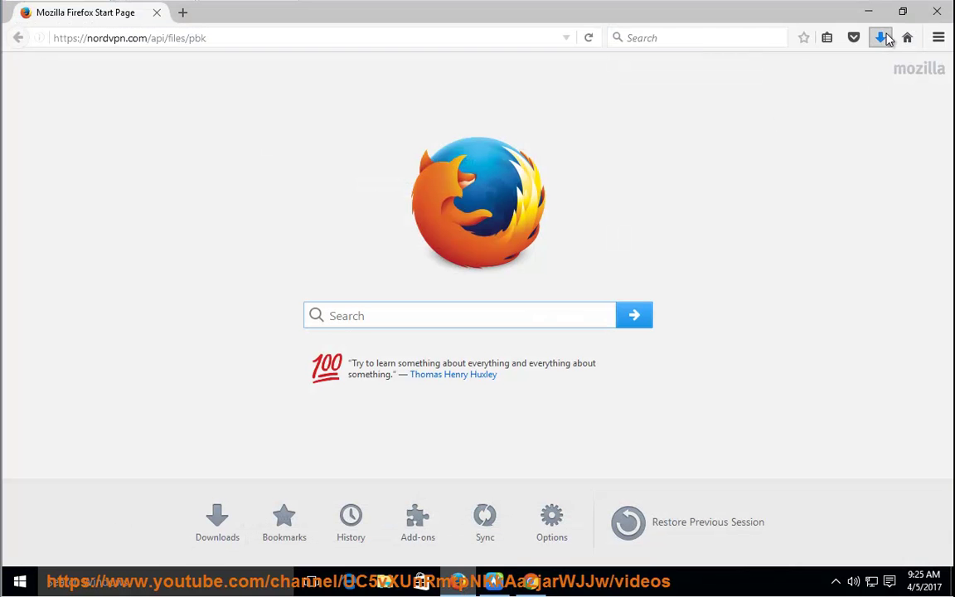
Step: Open nordvpn.pbk from the Downloads folder, then close File Explorer and Firefox
left_click(882, 38)
left_click(869, 89)
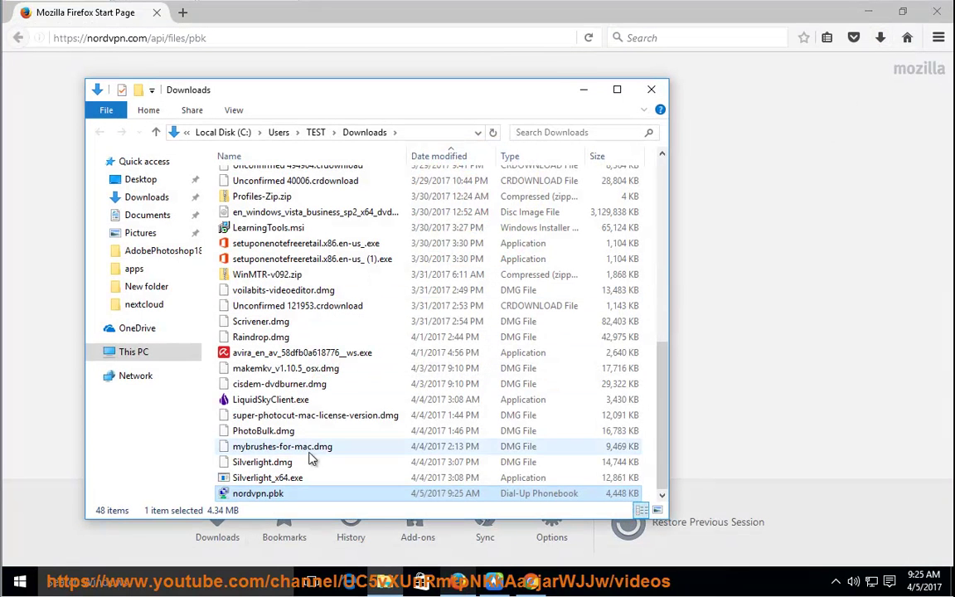
right_click(265, 497)
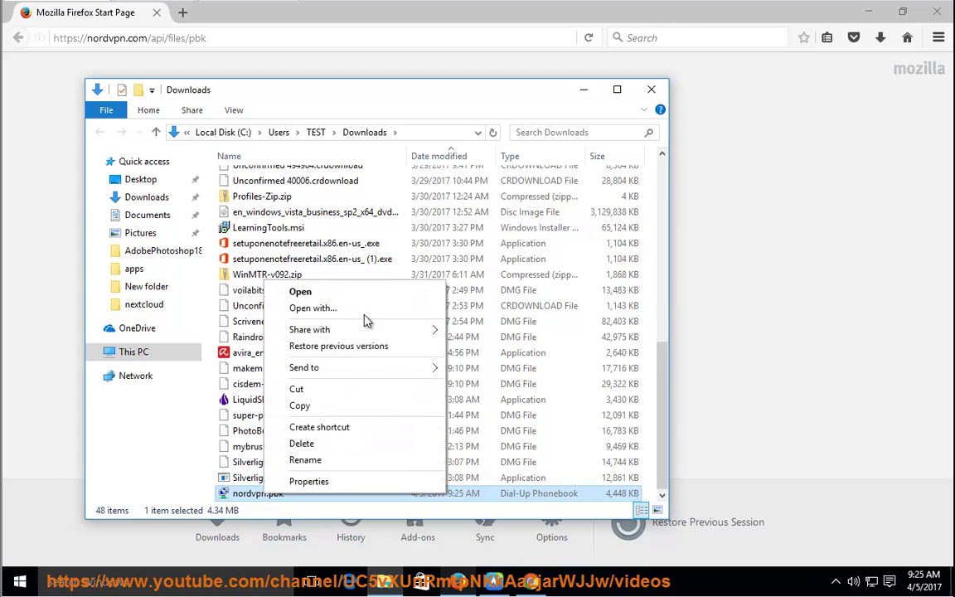
left_click(373, 294)
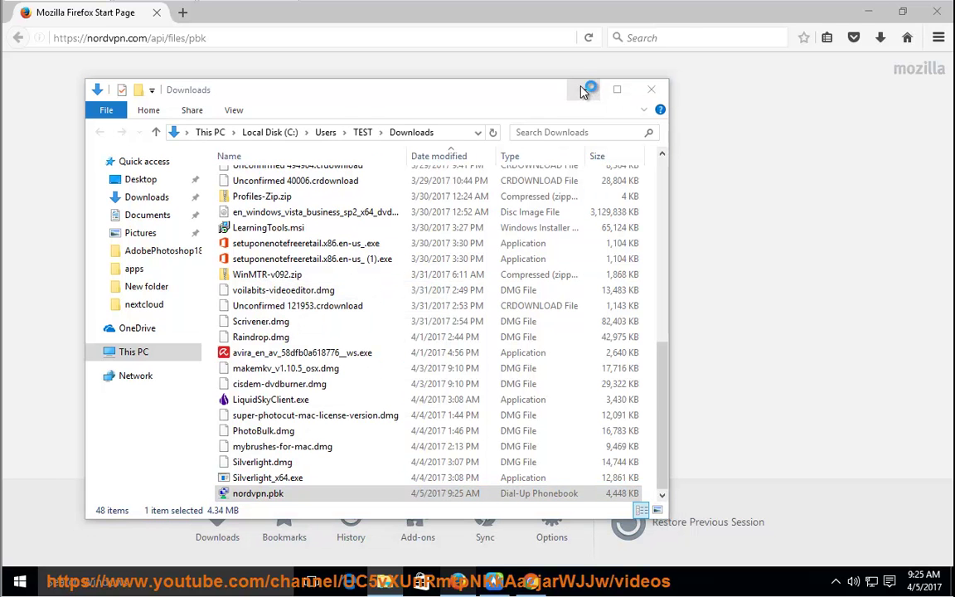
left_click(650, 90)
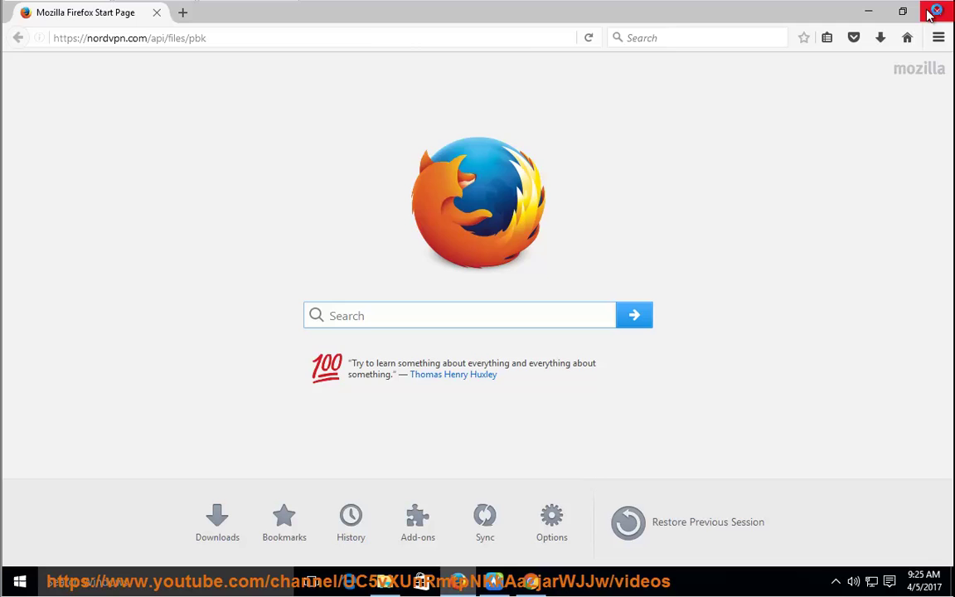
left_click(937, 12)
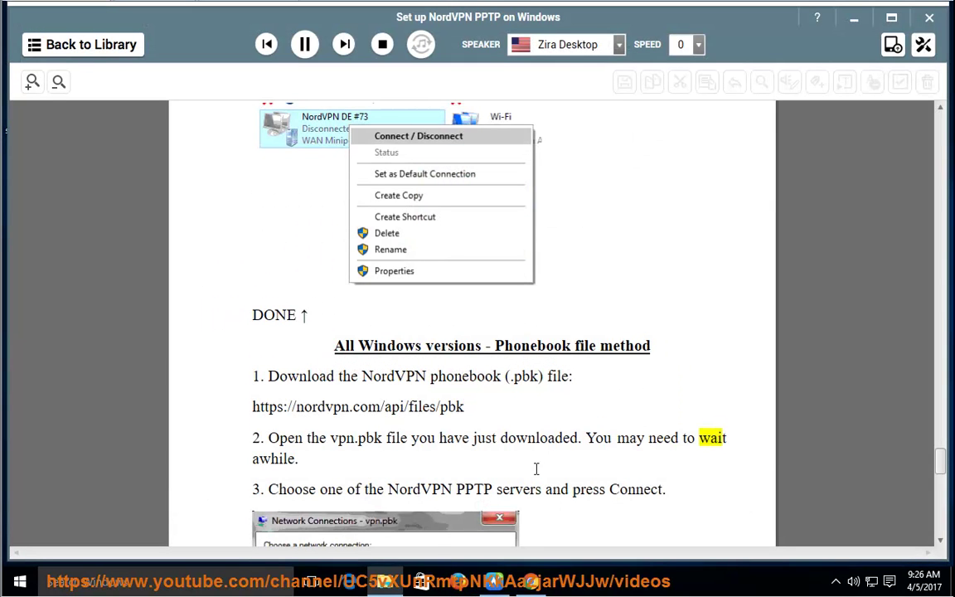
Step: Open Task Manager and confirm Remote Access Phonebook is running in background processes
left_click(862, 19)
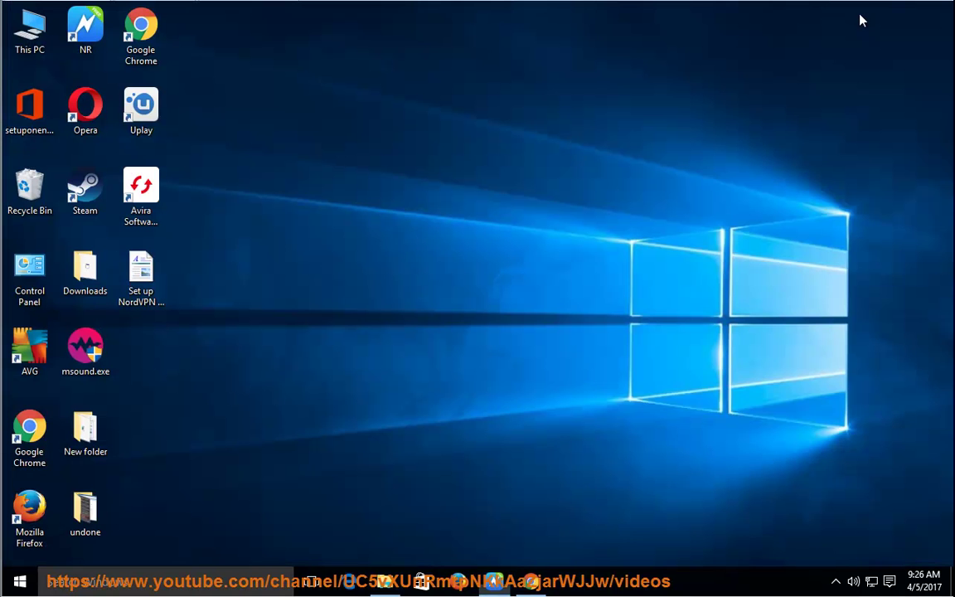
right_click(596, 570)
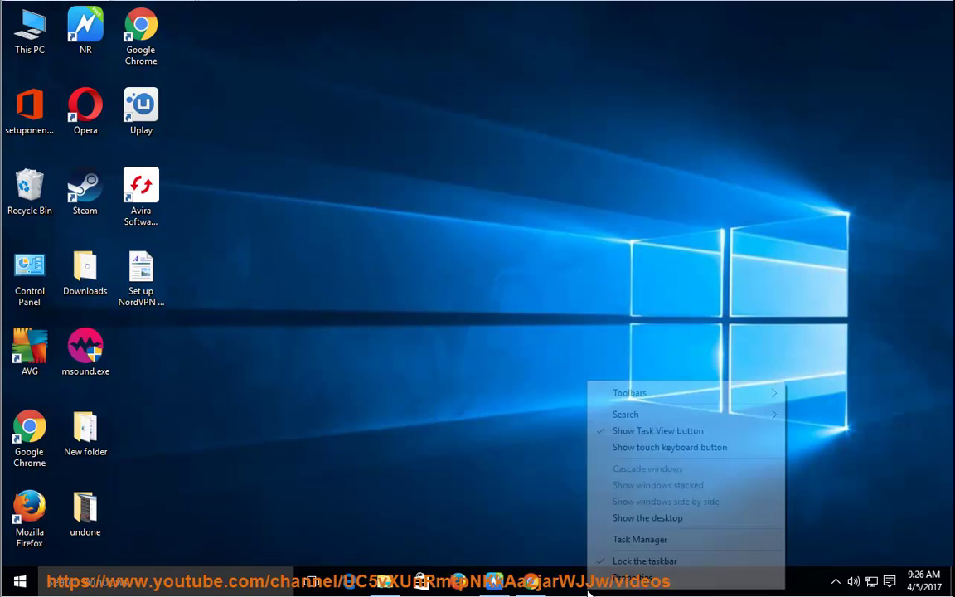
left_click(640, 540)
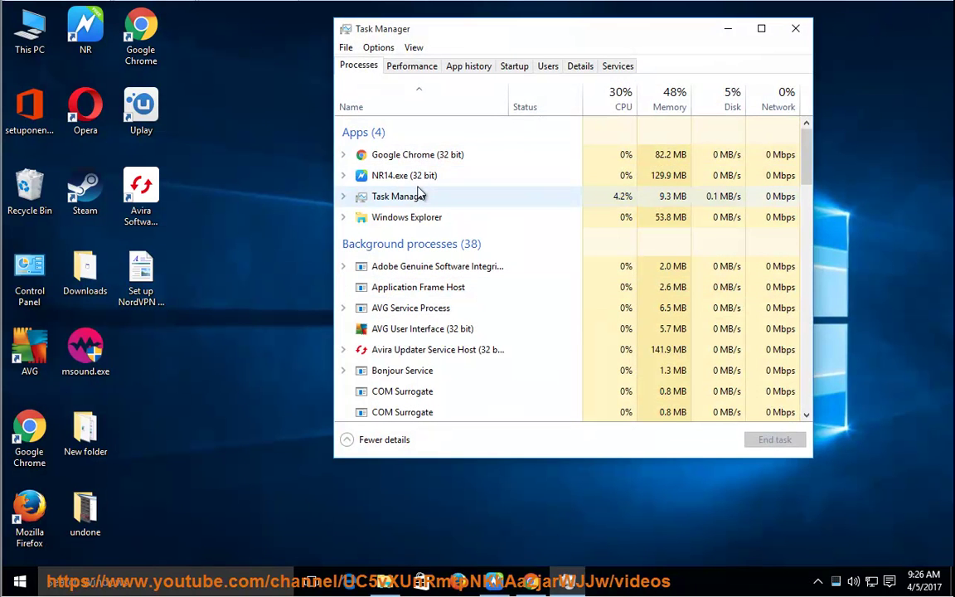
left_click(401, 353)
key("n")
scroll(403, 355, "down", 2)
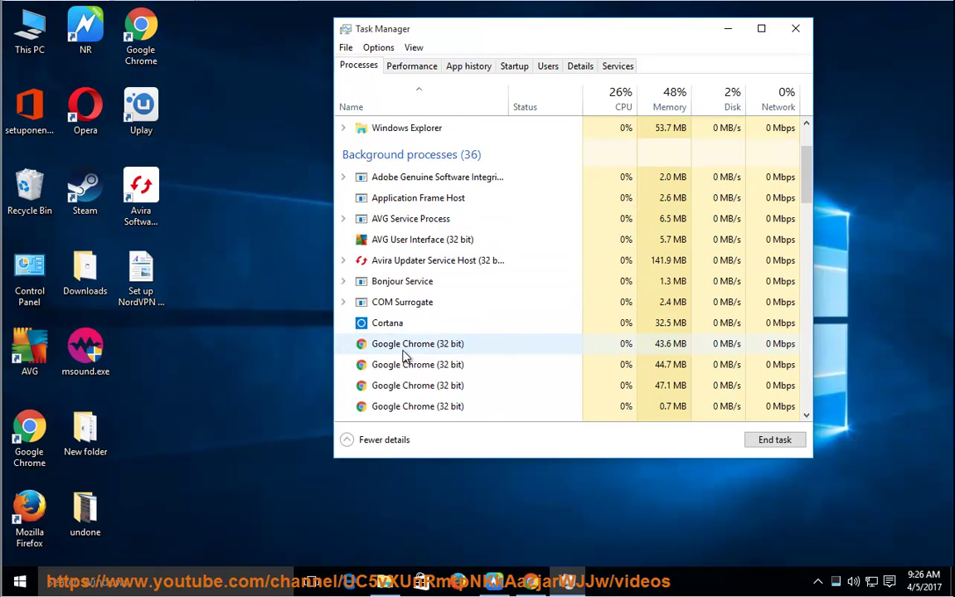
scroll(402, 355, "down", 1)
scroll(402, 354, "down", 3)
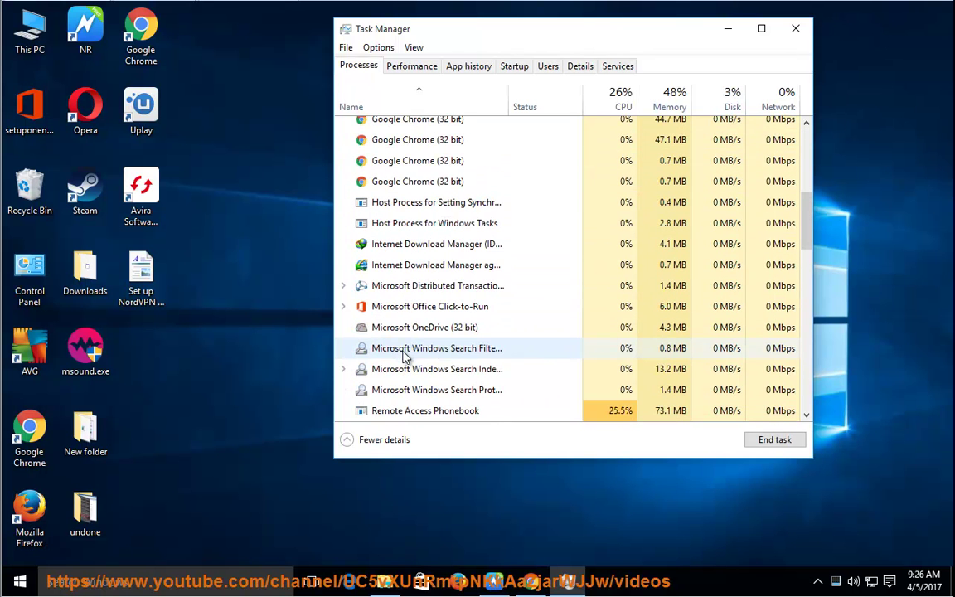
Step: Minimize Task Manager and bring the NordVPN guide back from the tray
left_click(728, 29)
left_click(818, 583)
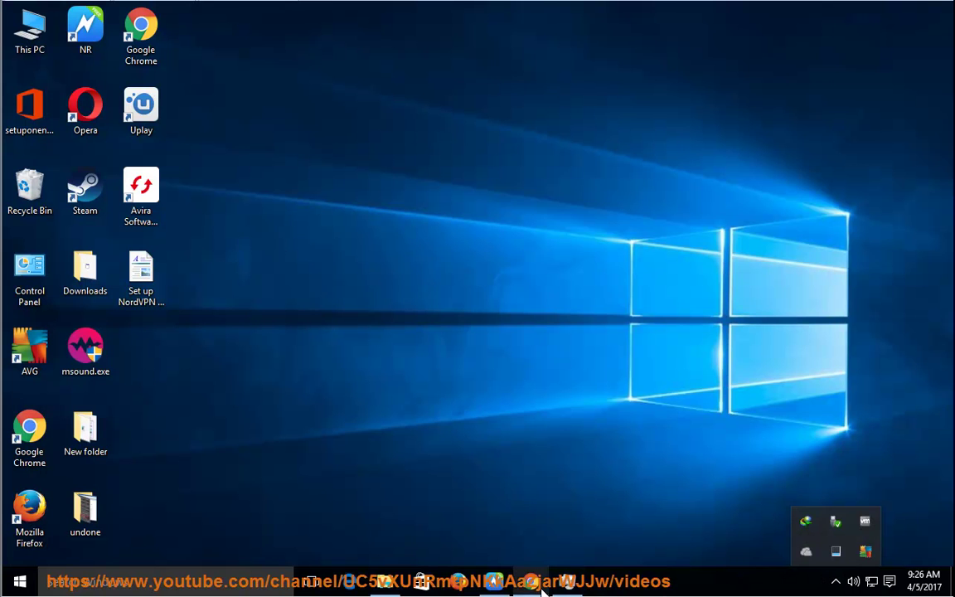
left_click(495, 583)
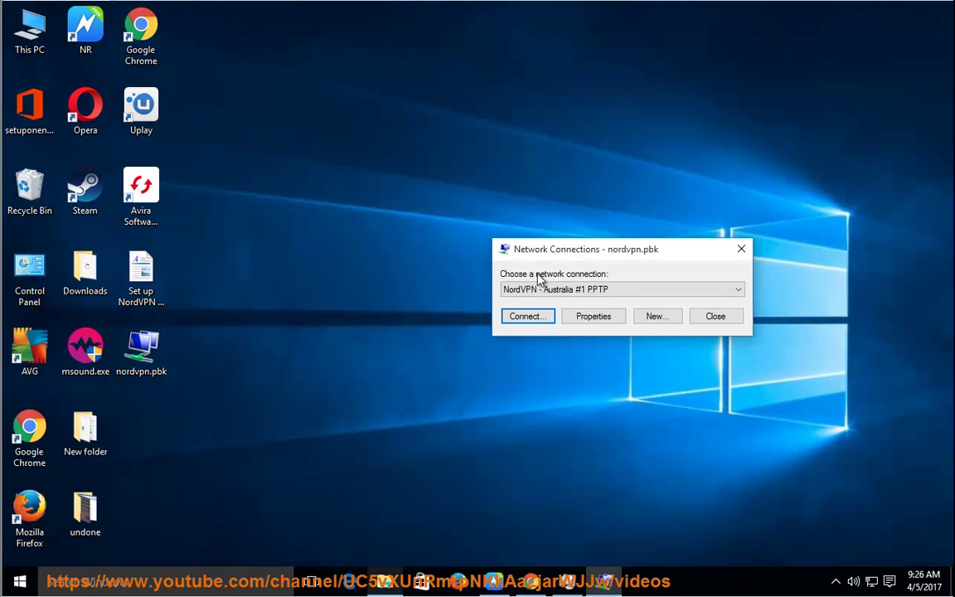
Step: Choose NordVPN - United States #11 PPTP in the phonebook, then resume the guide narration
left_click_drag(582, 250, 518, 255)
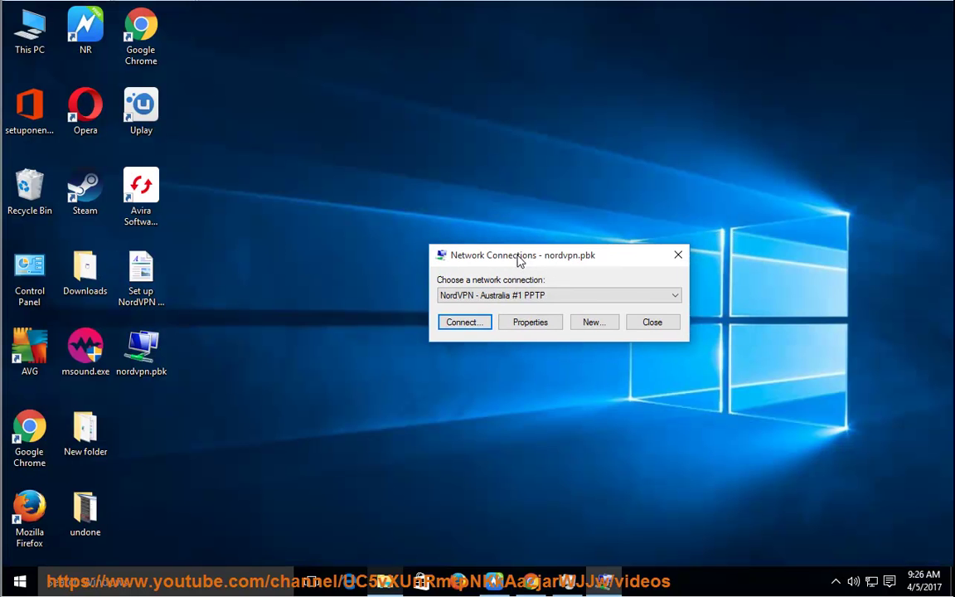
left_click(534, 295)
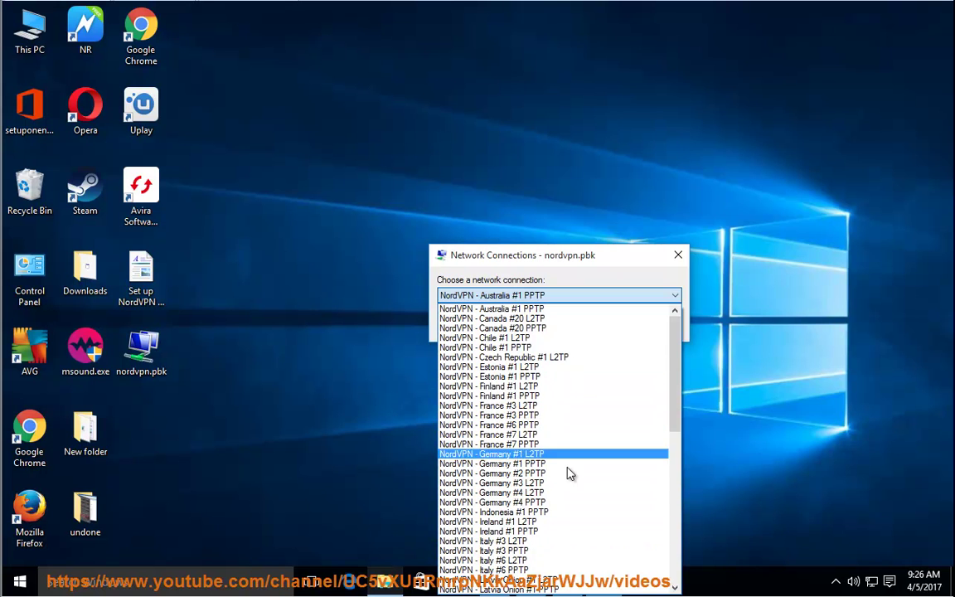
scroll(571, 473, "down", 4)
scroll(548, 531, "down", 2)
scroll(549, 535, "down", 2)
scroll(552, 541, "down", 3)
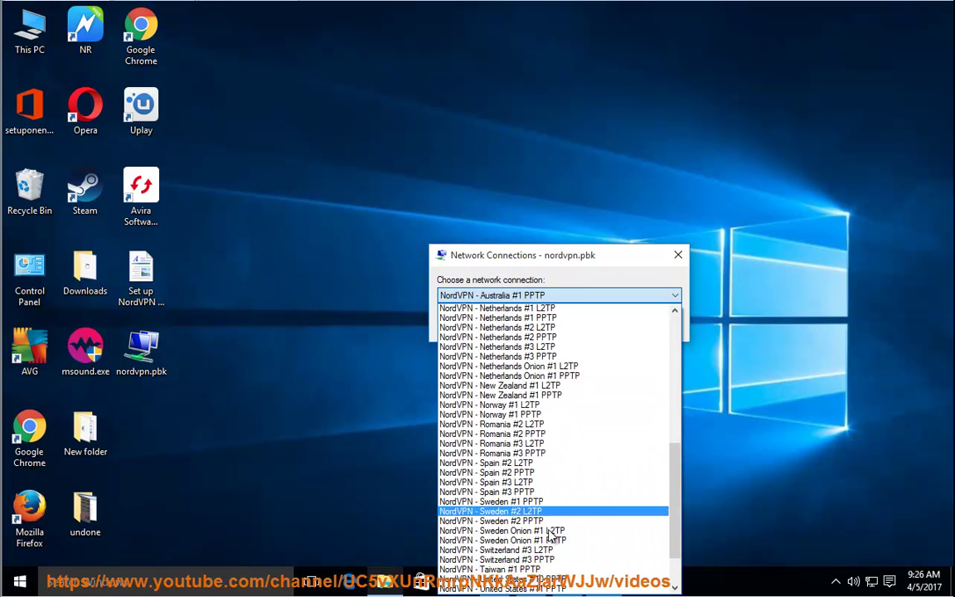
scroll(556, 549, "down", 1)
left_click(558, 551)
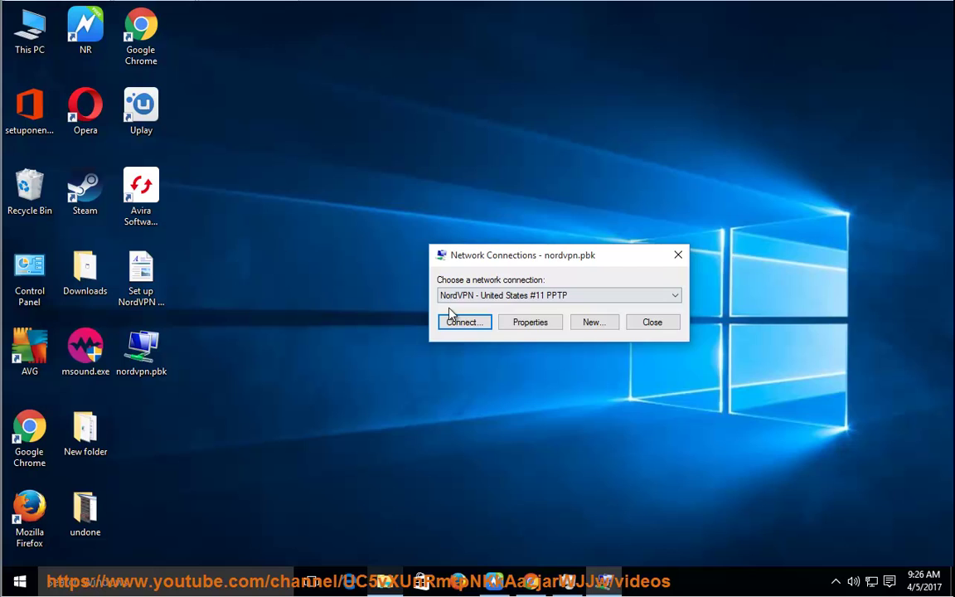
left_click(491, 578)
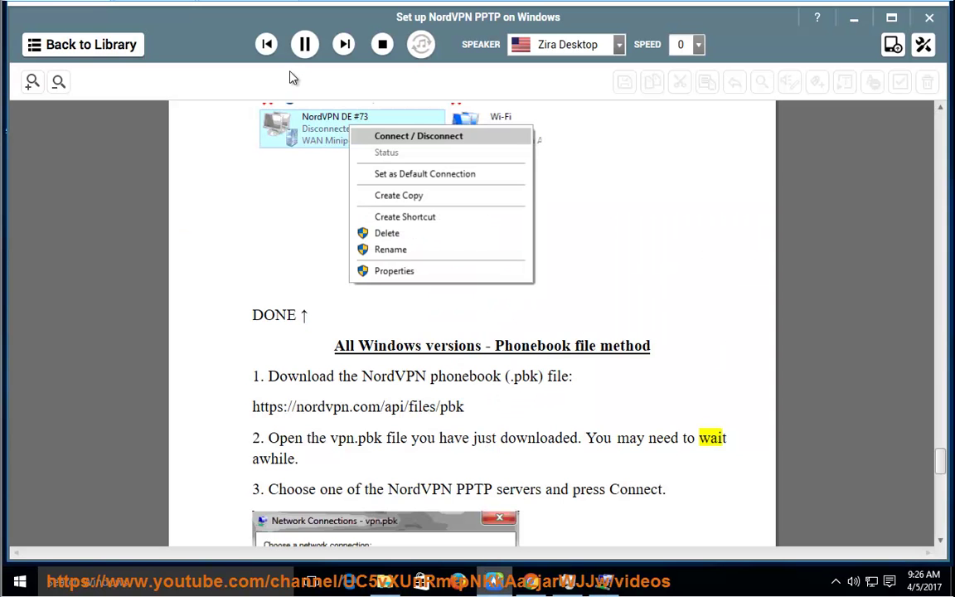
left_click(309, 46)
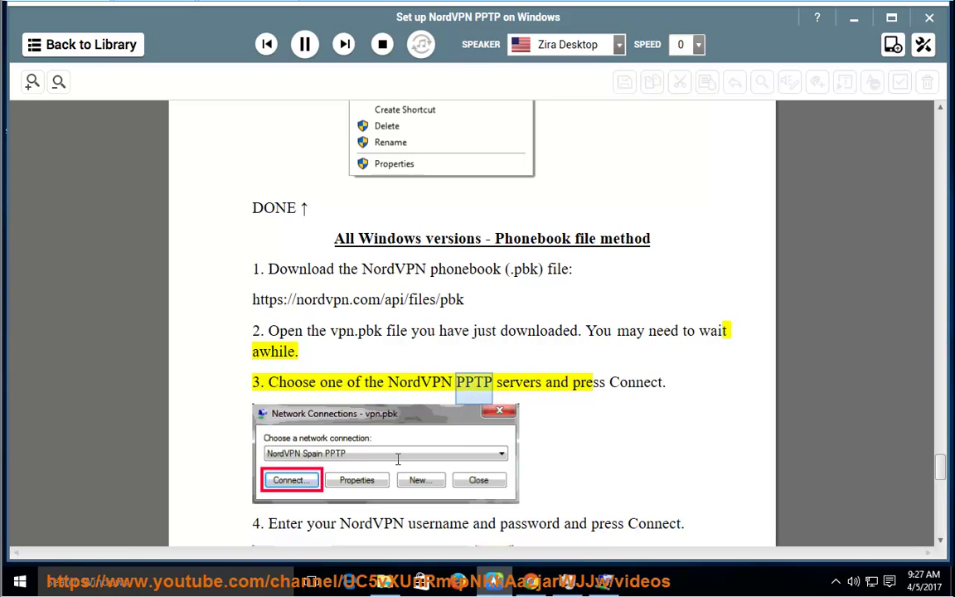
Step: Connect to United States #11 PPTP, enter the NordVPN username, and move to the Password field
left_click(610, 583)
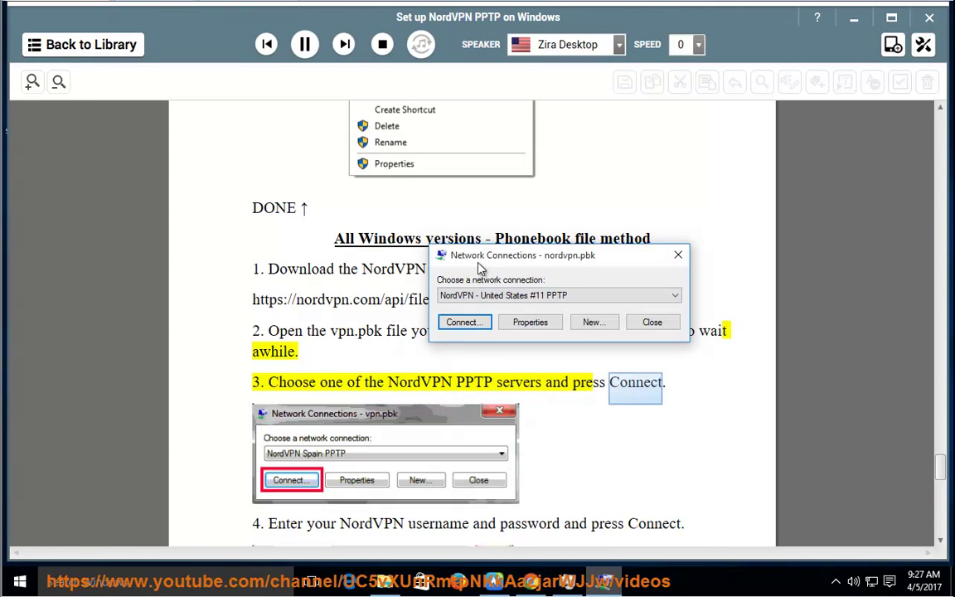
left_click(469, 323)
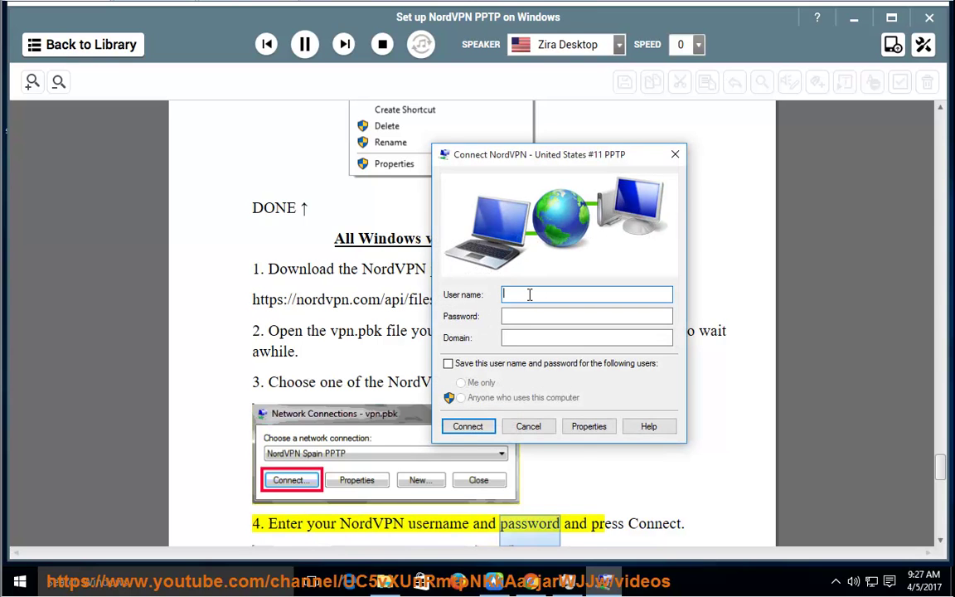
type("n1234567")
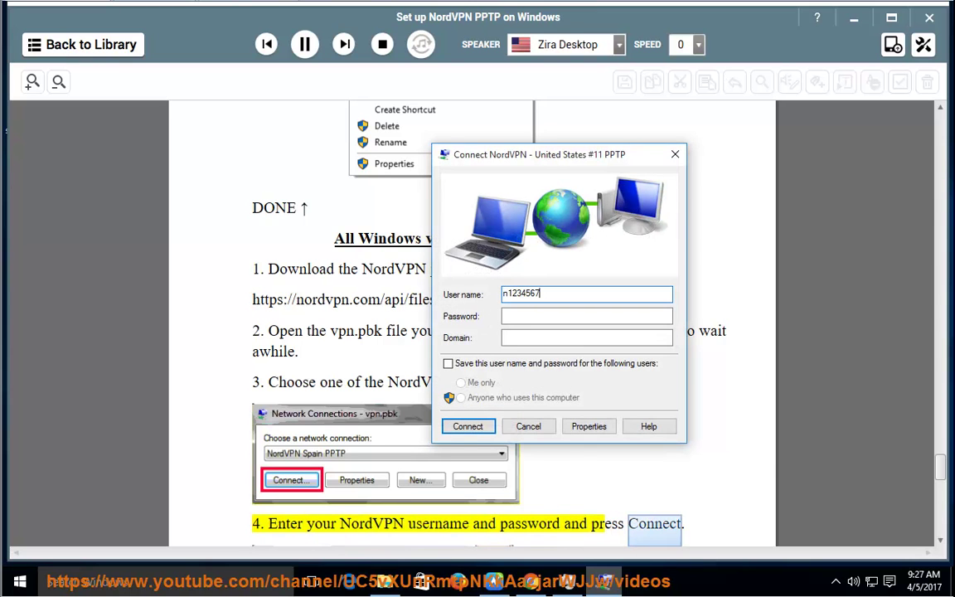
left_click(537, 315)
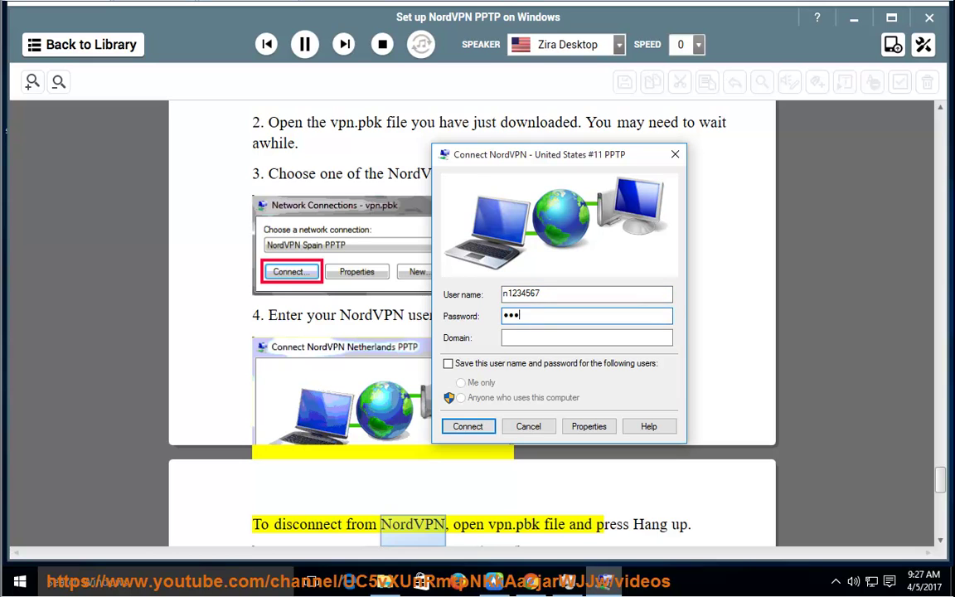